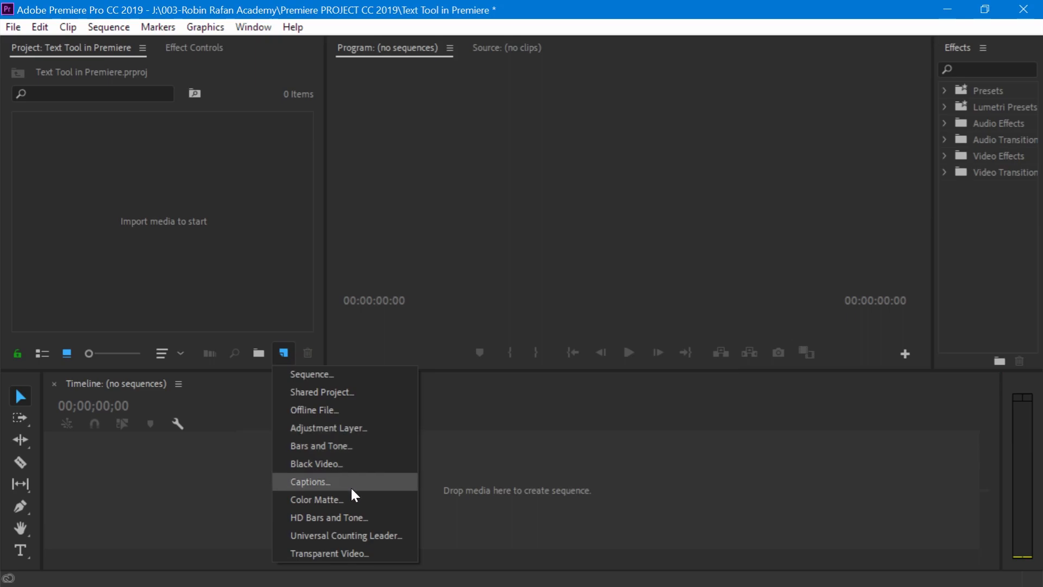
- Create a 1920 × 1080 white (FFFFFF) color matte named White and build a sequence from it
left_click(360, 497)
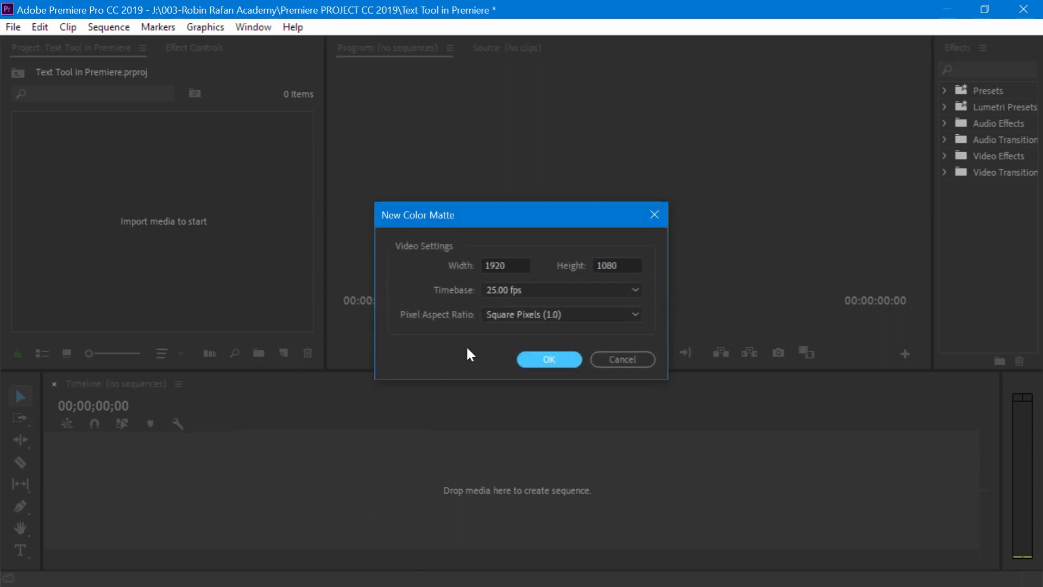
left_click(546, 363)
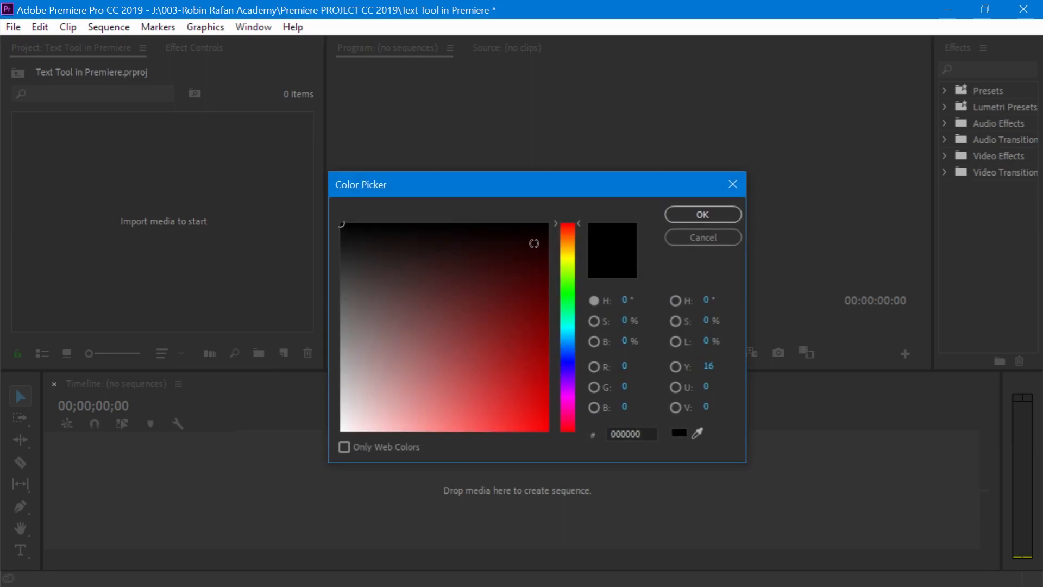
left_click_drag(354, 233, 326, 456)
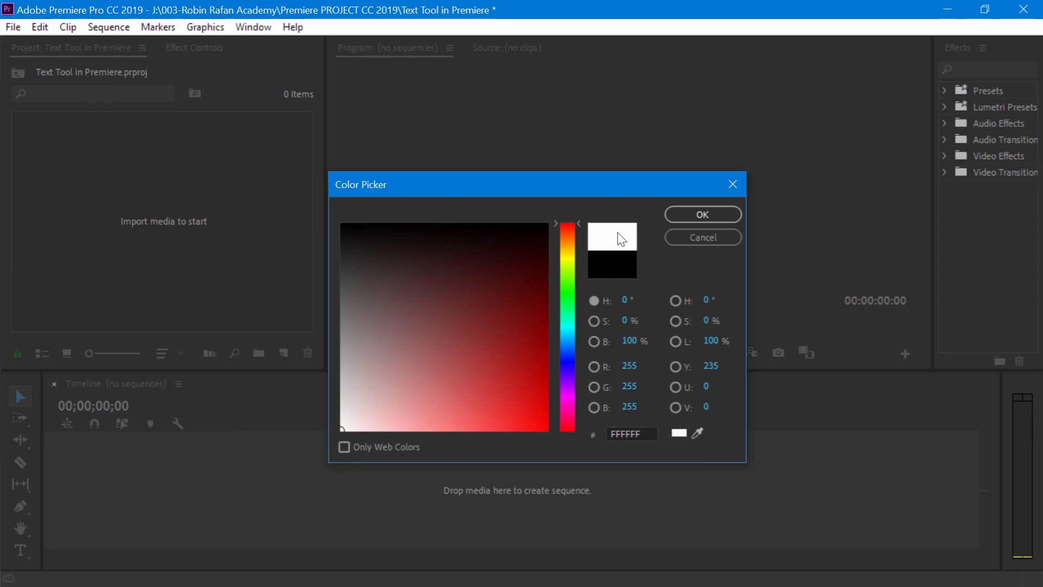
left_click(708, 219)
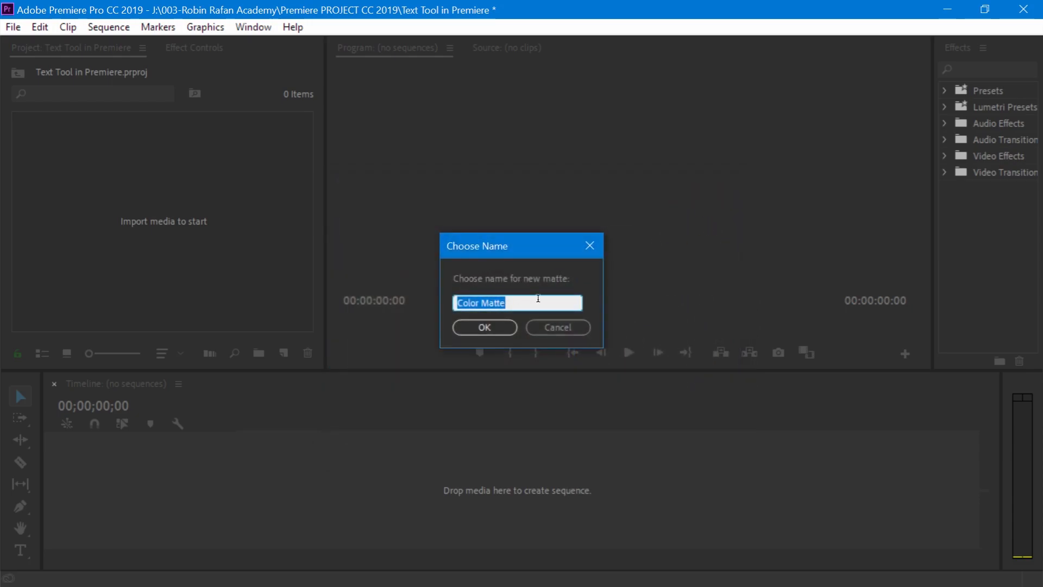
type("White")
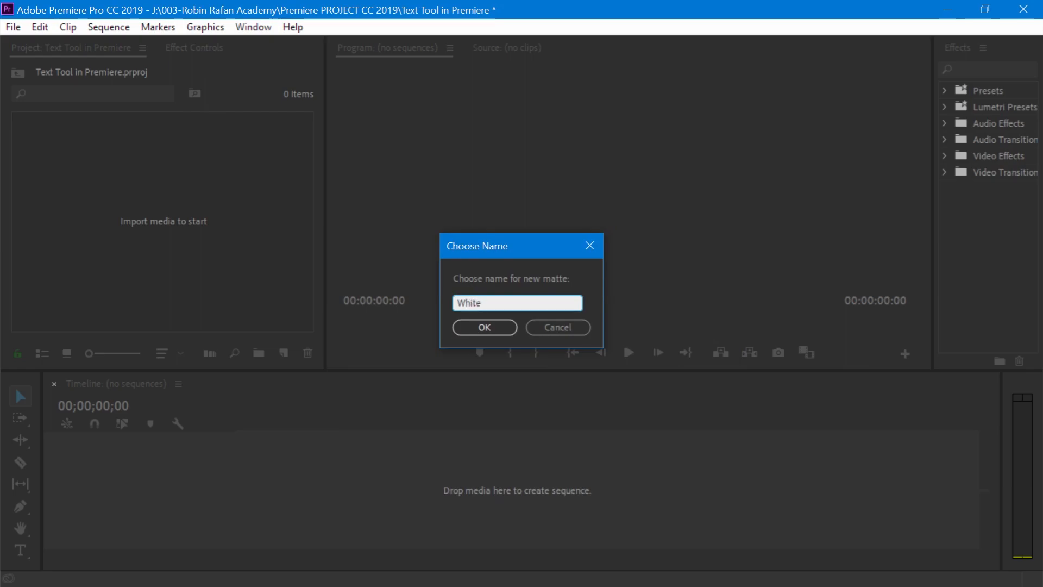
left_click(485, 327)
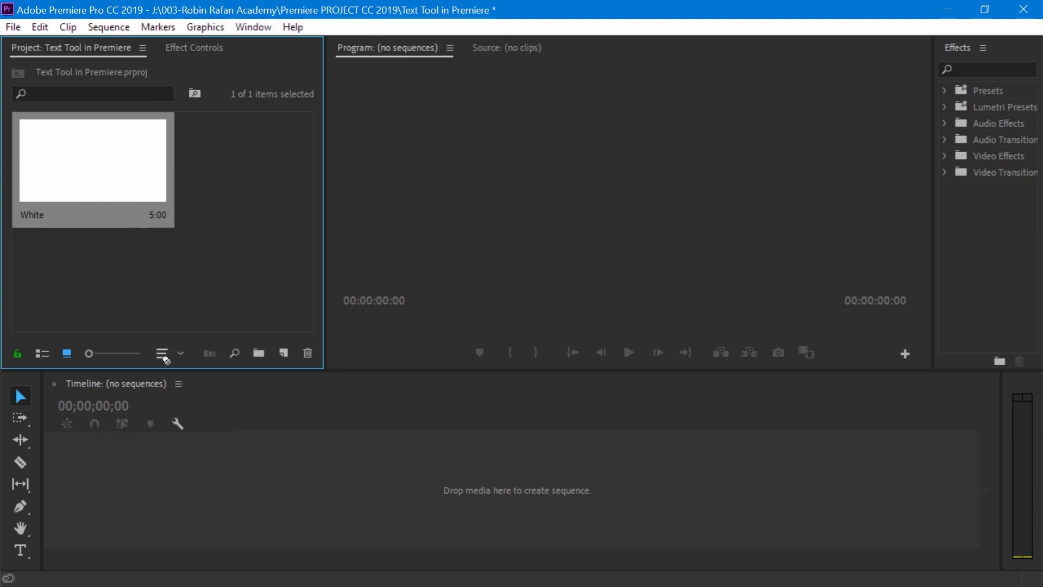
left_click_drag(165, 358, 165, 485)
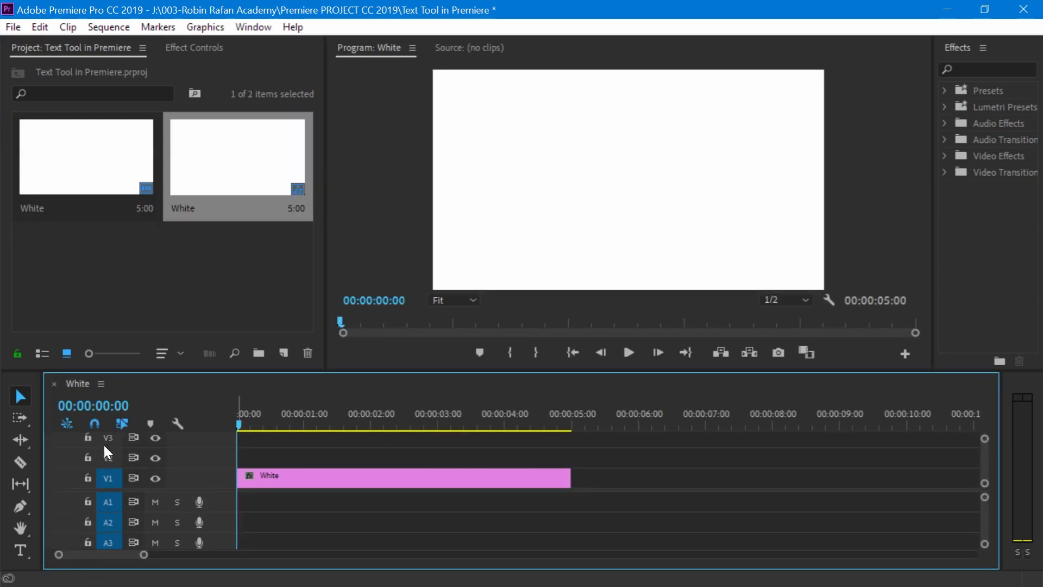
- Add a text layer near the middle of the frame containing the full name in capital letters
left_click(20, 547)
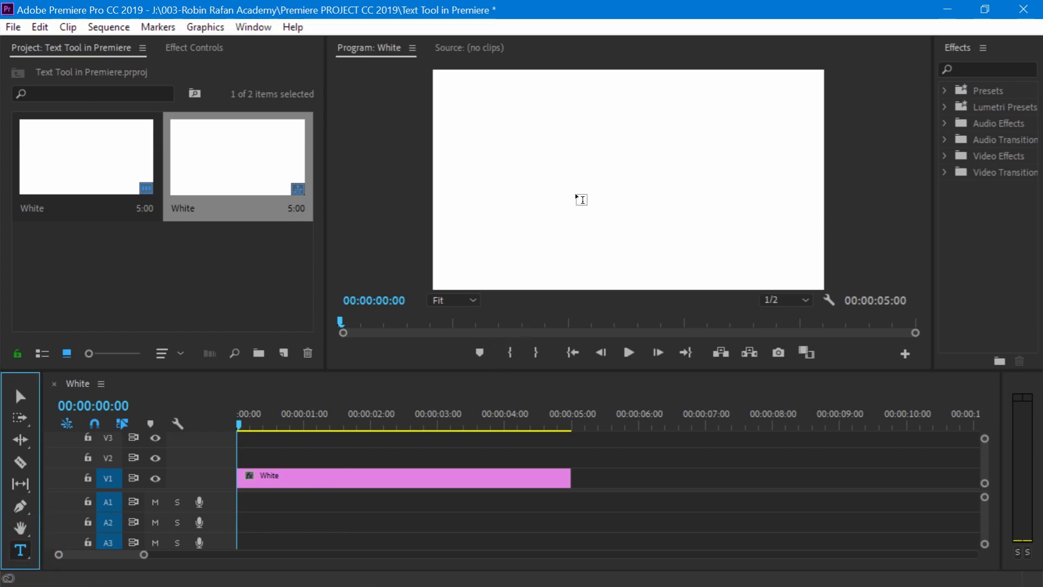
left_click(596, 175)
left_click(596, 174)
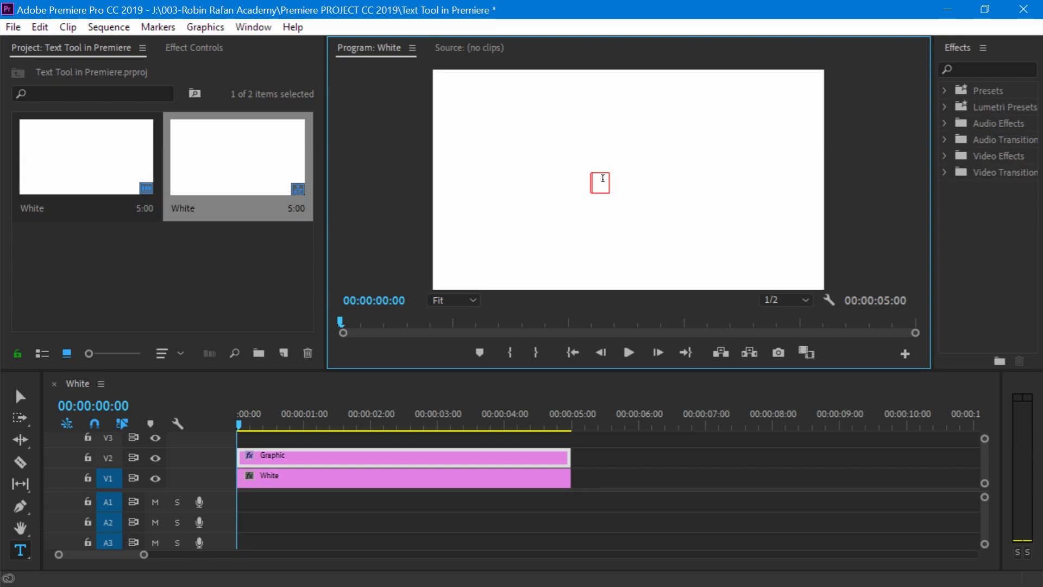
left_click(602, 179)
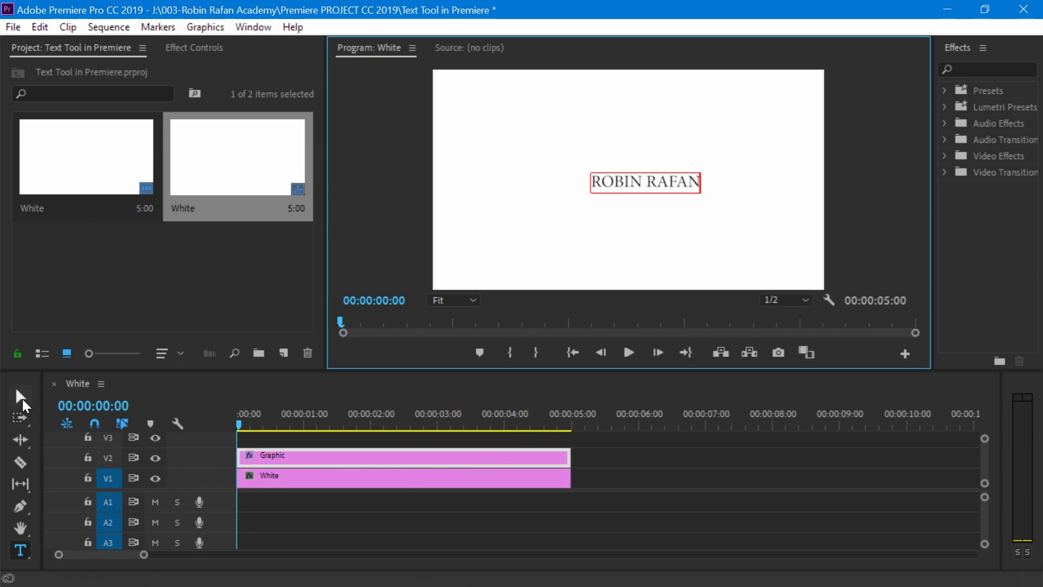
- Enlarge the name text to roughly two thirds of the frame's width and move it toward the middle of the frame
left_click(20, 396)
left_click(374, 459)
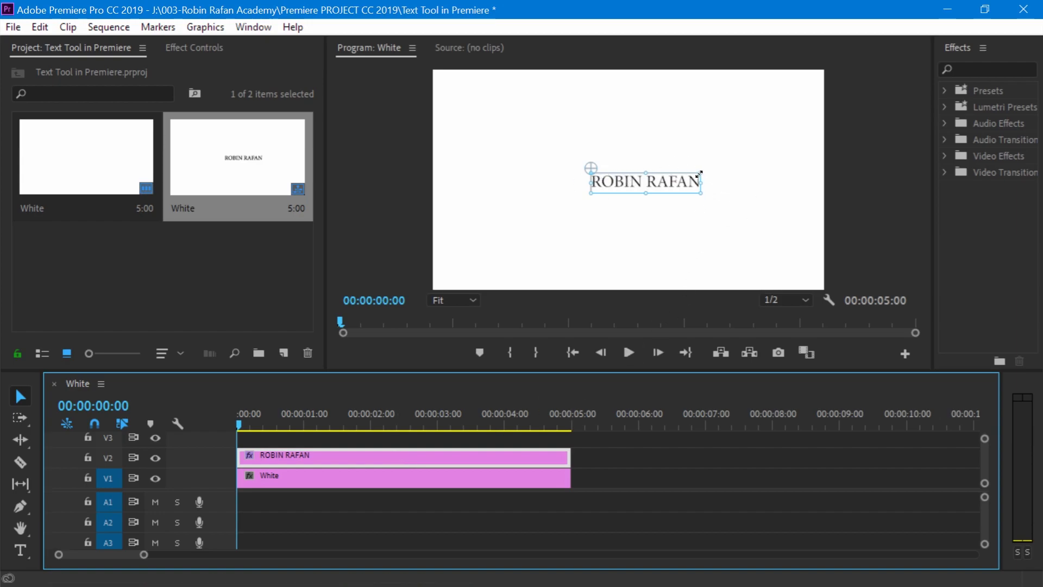
left_click_drag(699, 174, 710, 196)
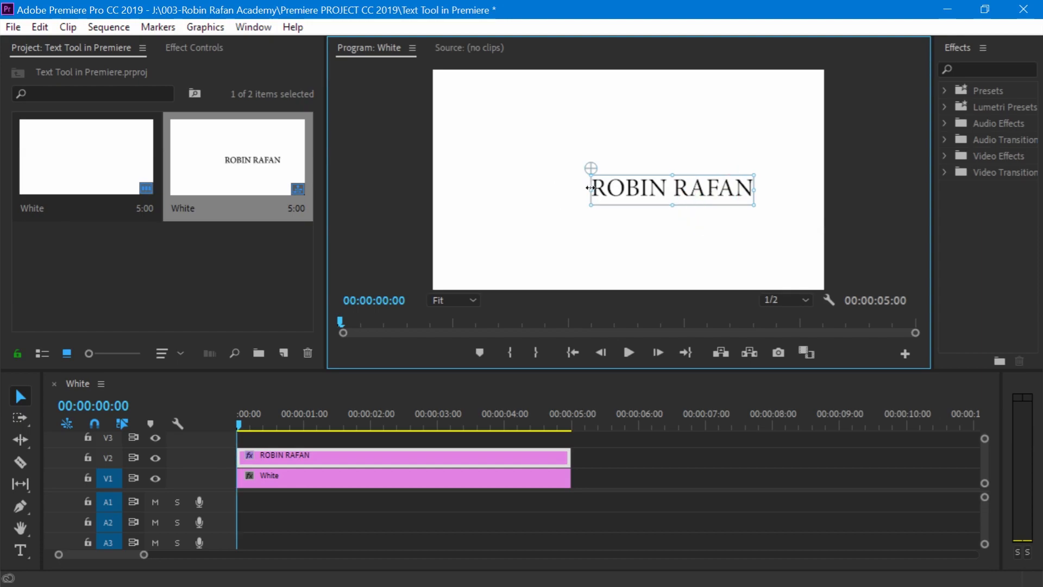
left_click_drag(595, 190, 526, 184)
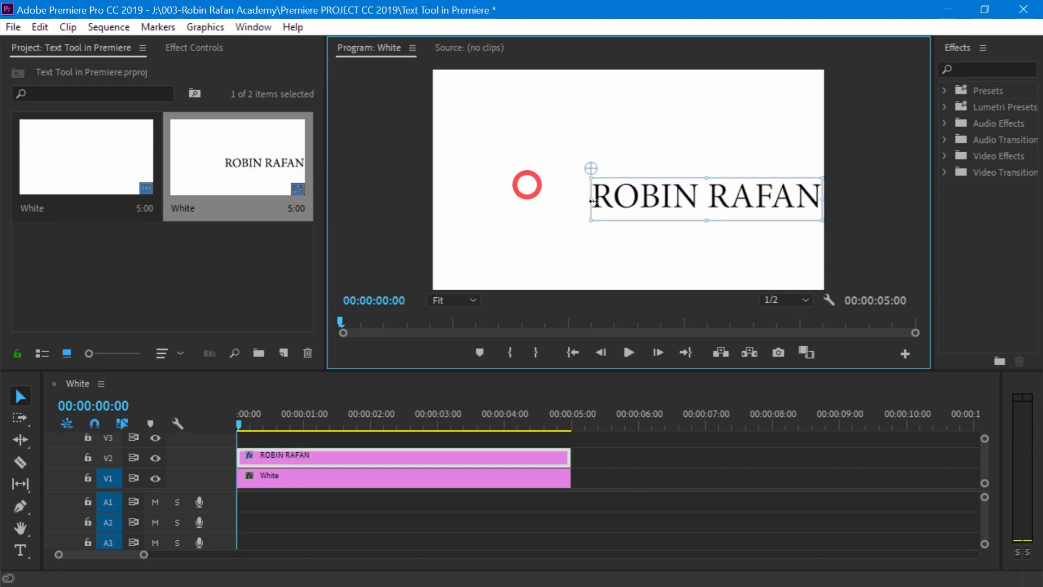
mouse_move(663, 188)
left_mouse_down()
mouse_move(616, 173)
mouse_move(649, 184)
left_mouse_up()
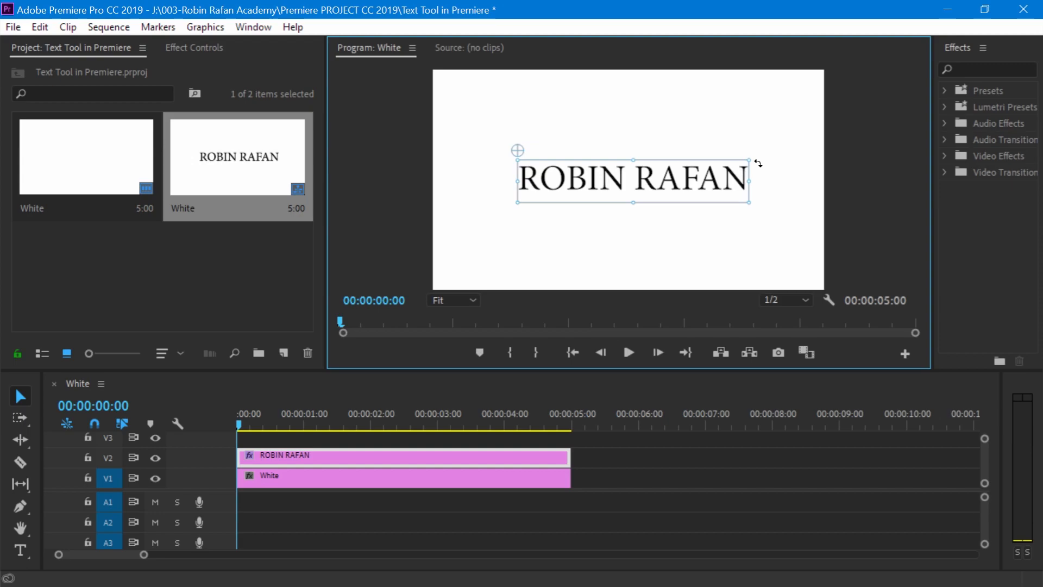
left_click_drag(757, 163, 785, 157)
left_click_drag(748, 209, 688, 175)
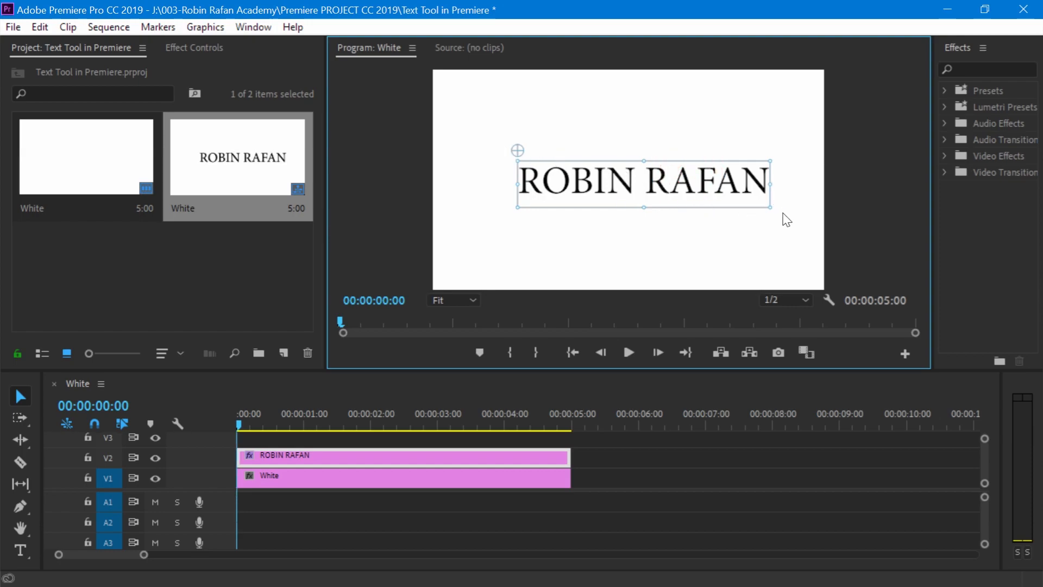
- Try rotating the name text slightly clockwise, and undo the rotation
left_click_drag(829, 161, 763, 239)
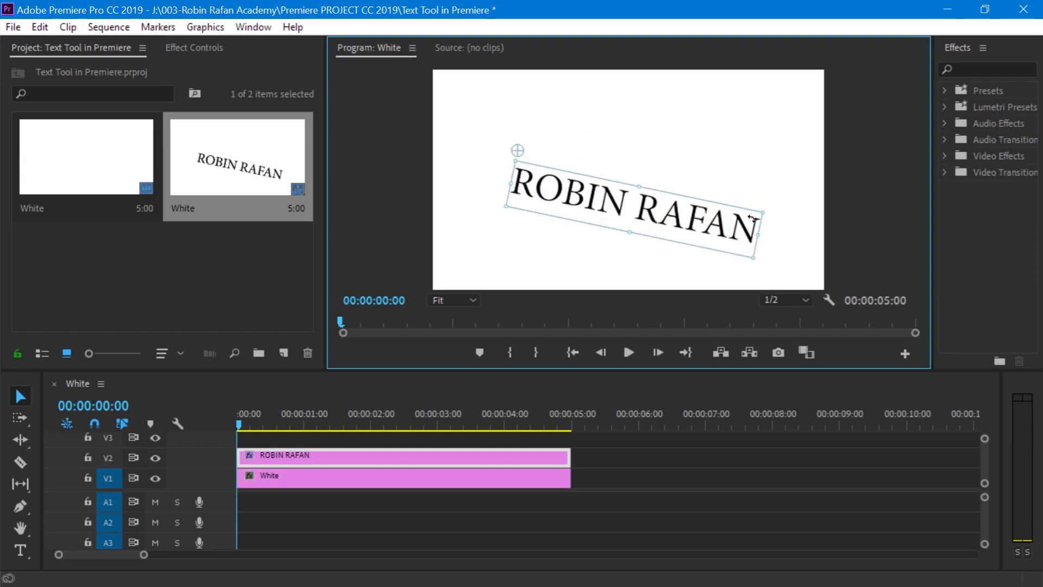
key("ctrl+z")
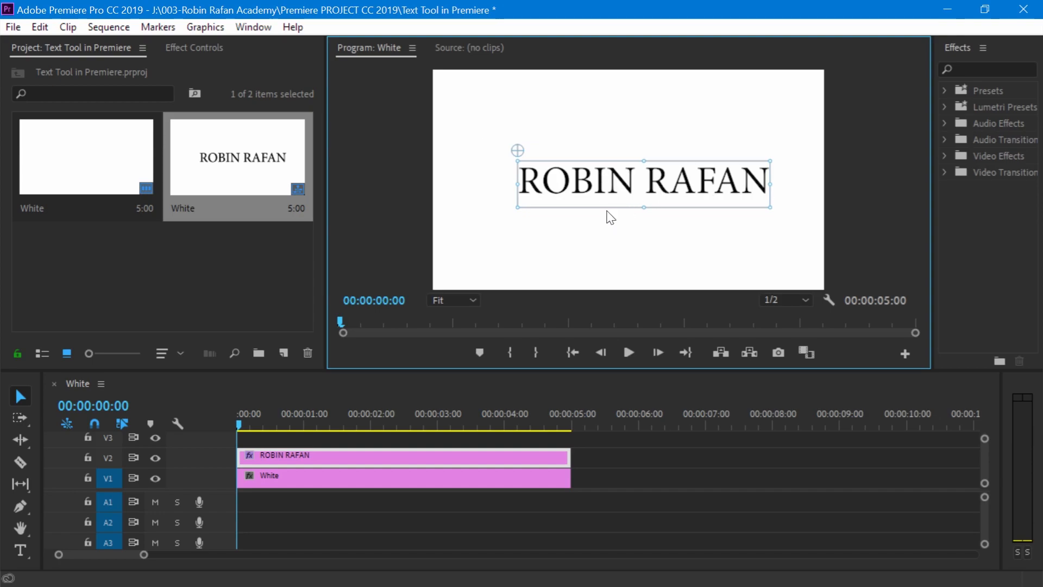
- Reposition the name text with its anchor point at its middle, and try scaling the text about that point
left_click_drag(518, 153, 654, 177)
left_click(676, 176)
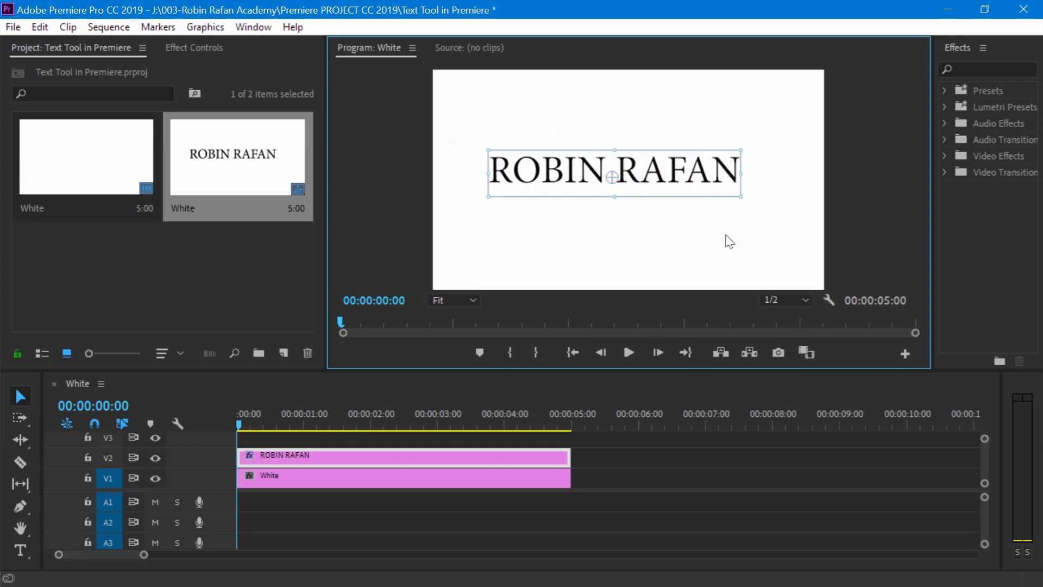
left_click_drag(741, 196, 666, 175)
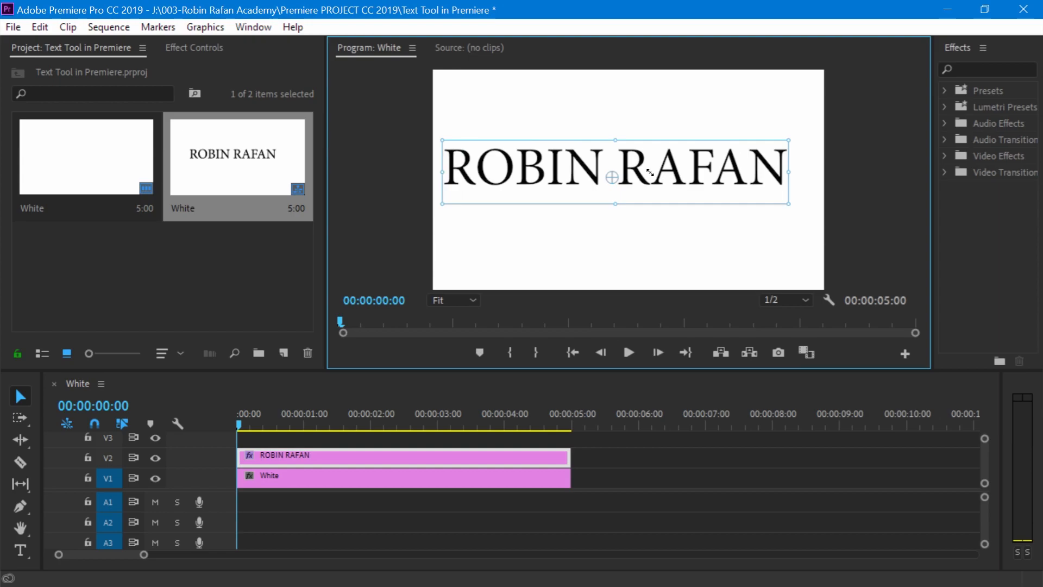
key("ctrl+z")
mouse_move(755, 150)
left_mouse_down()
mouse_move(761, 215)
mouse_move(741, 109)
mouse_move(747, 158)
mouse_move(755, 149)
left_mouse_up()
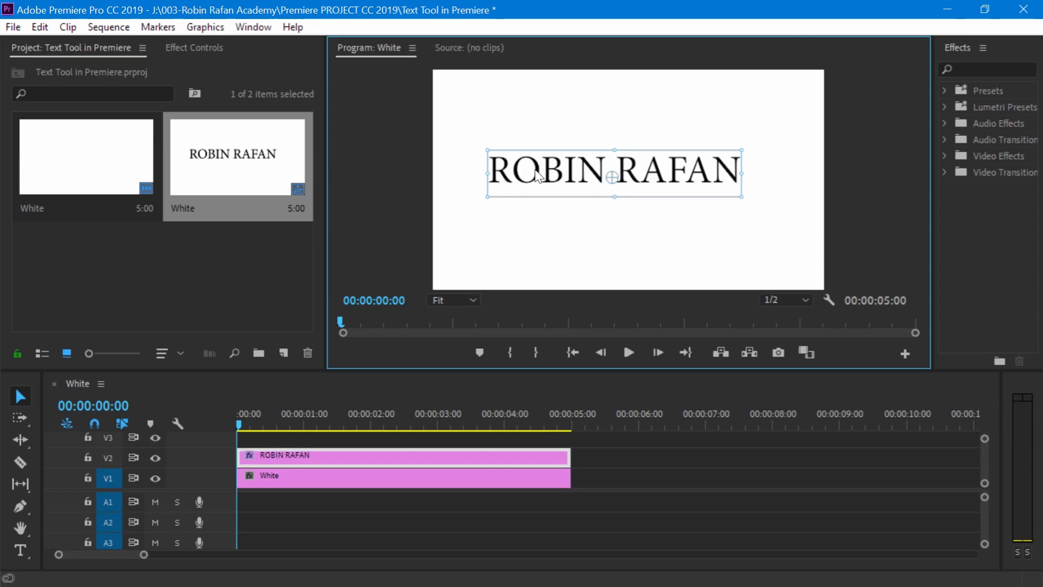
- Append 123 to the end of the name text, remove it again and leave text editing
double_click(673, 181)
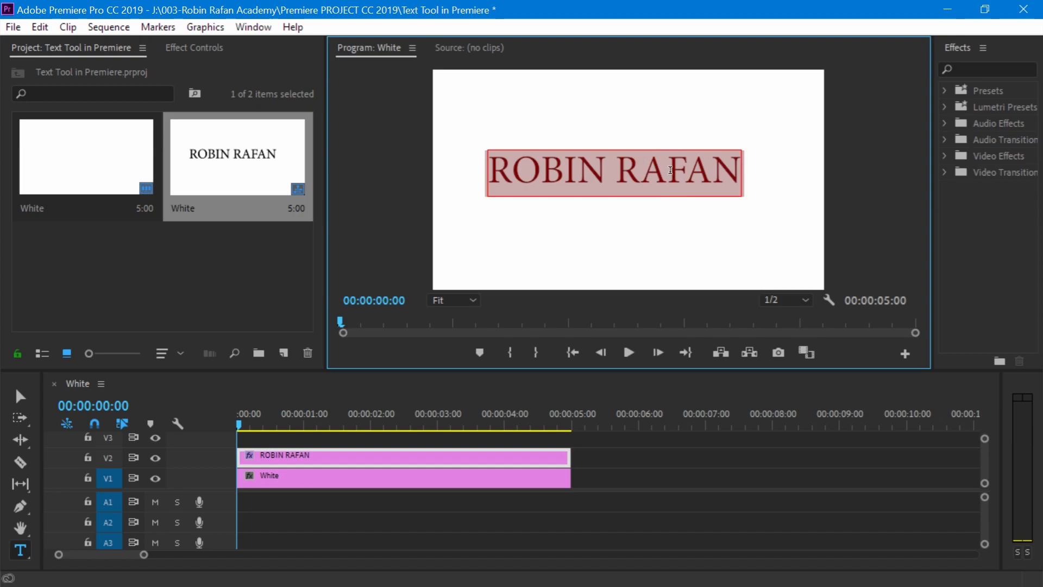
key("End")
type("123")
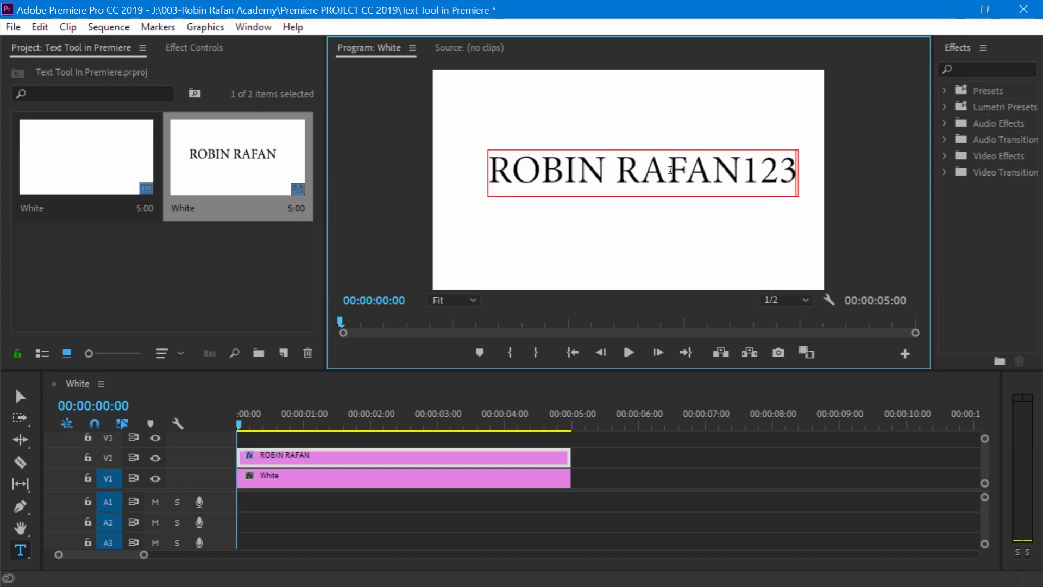
left_click_drag(797, 170, 750, 163)
key("BackSpace")
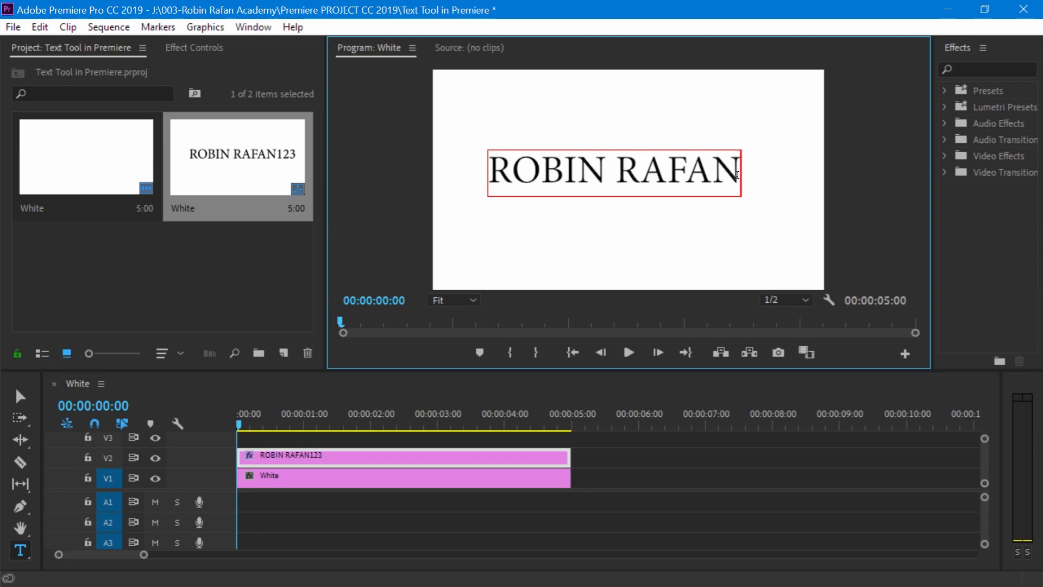
key("Escape")
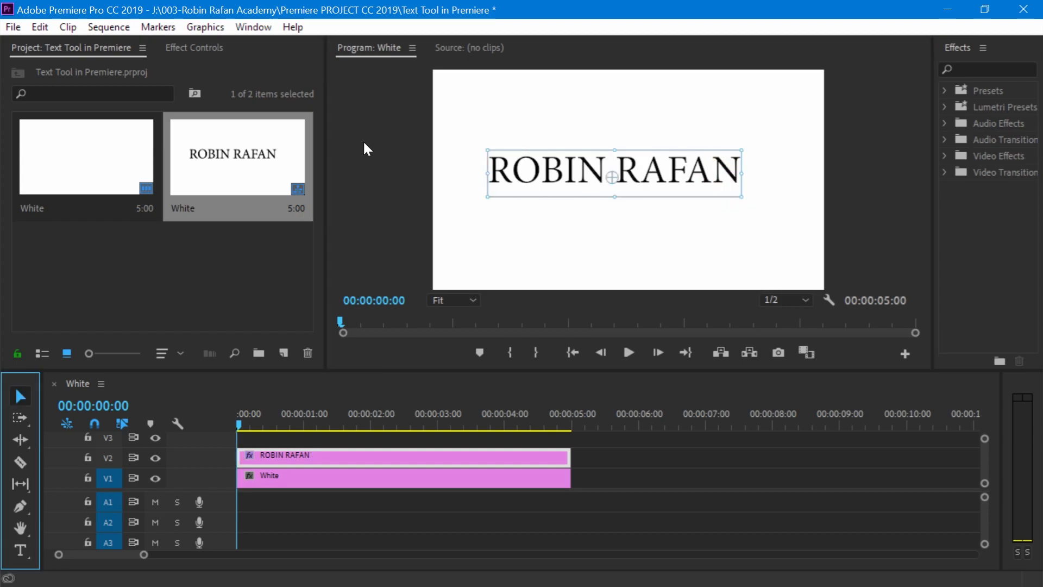
- Examine the name graphic's Vector Motion, Motion, Opacity and Text effect properties
left_click(201, 47)
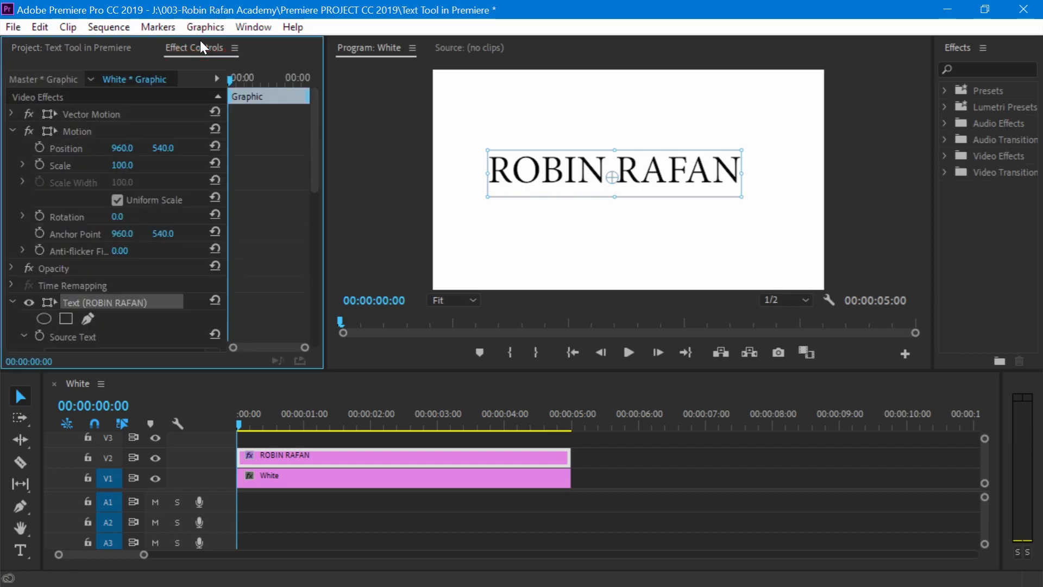
left_click(117, 114)
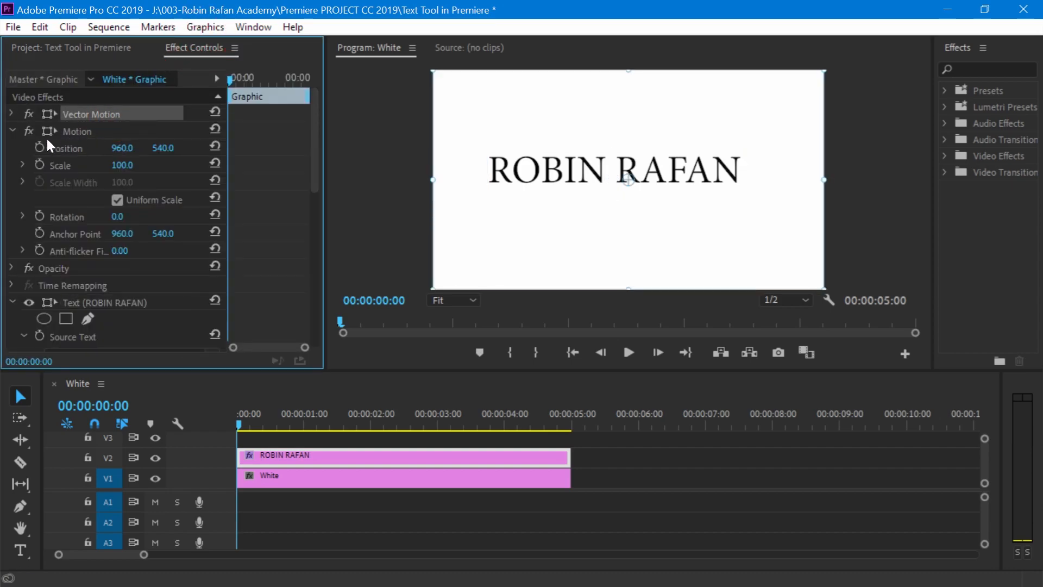
left_click(11, 131)
left_click(67, 131)
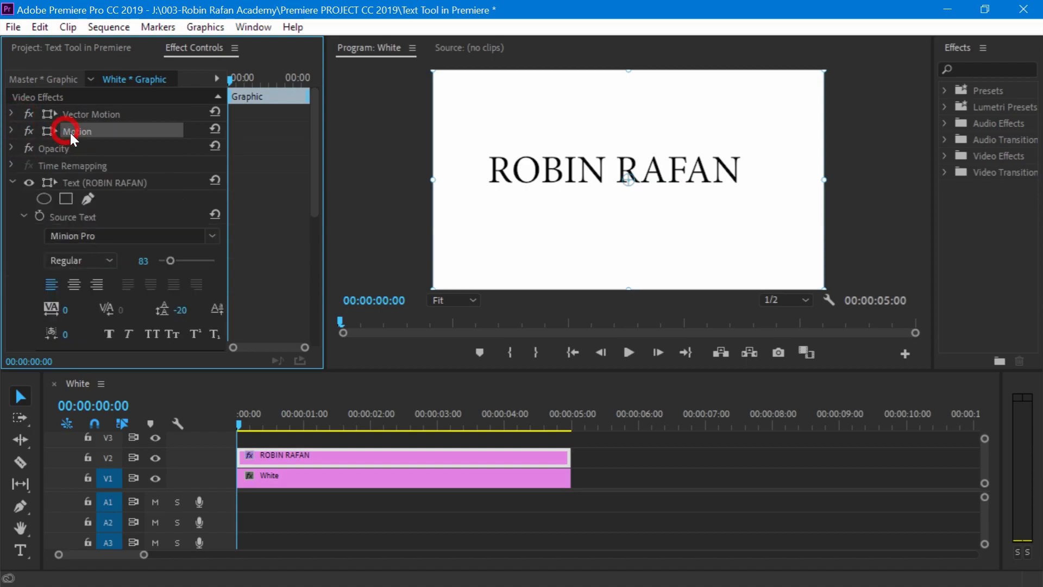
left_click(61, 149)
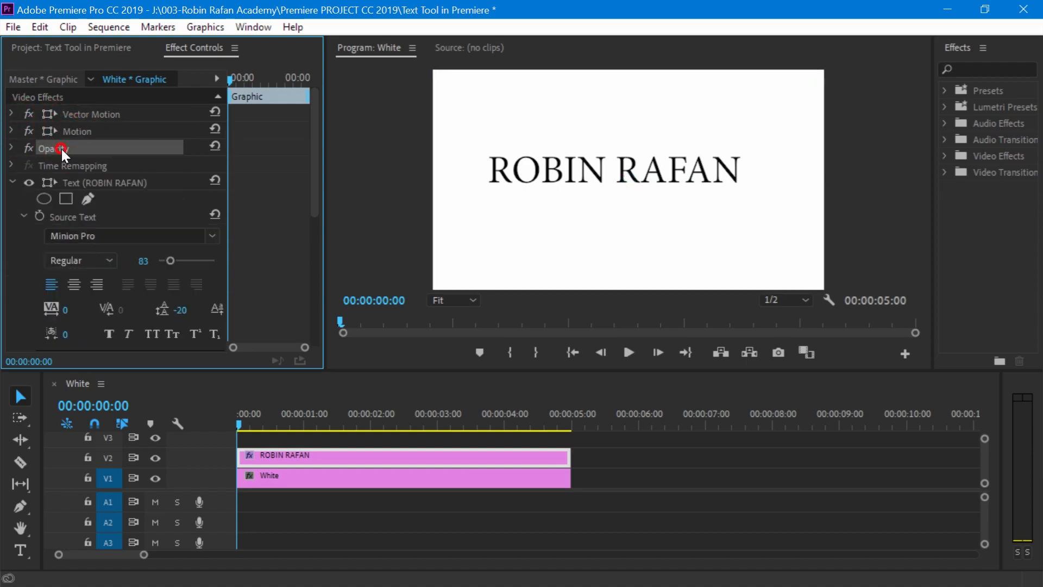
left_click(99, 183)
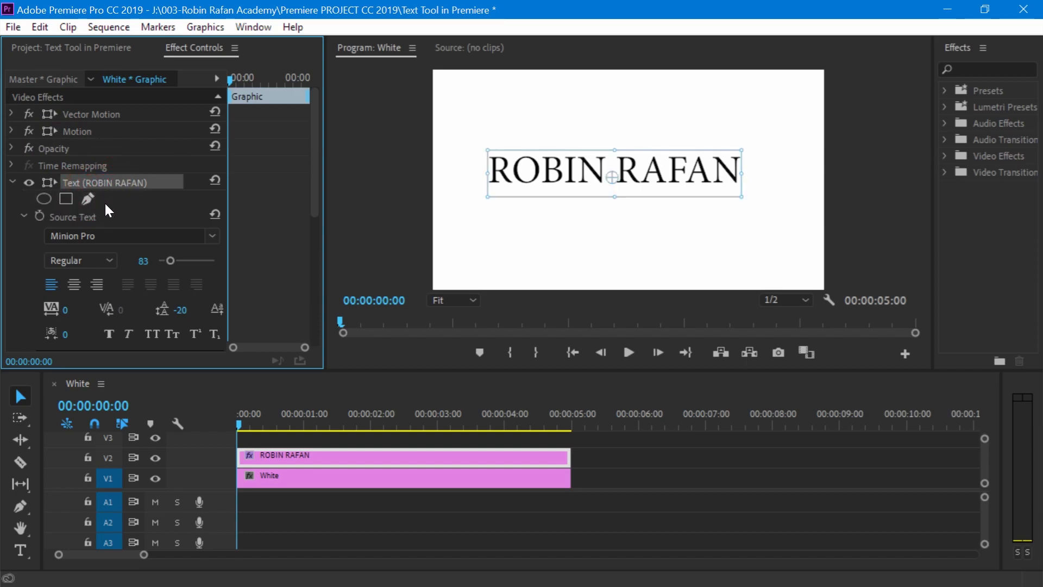
- Add an elliptical mask to the text layer and stretch it to enclose the whole name
left_click(31, 202)
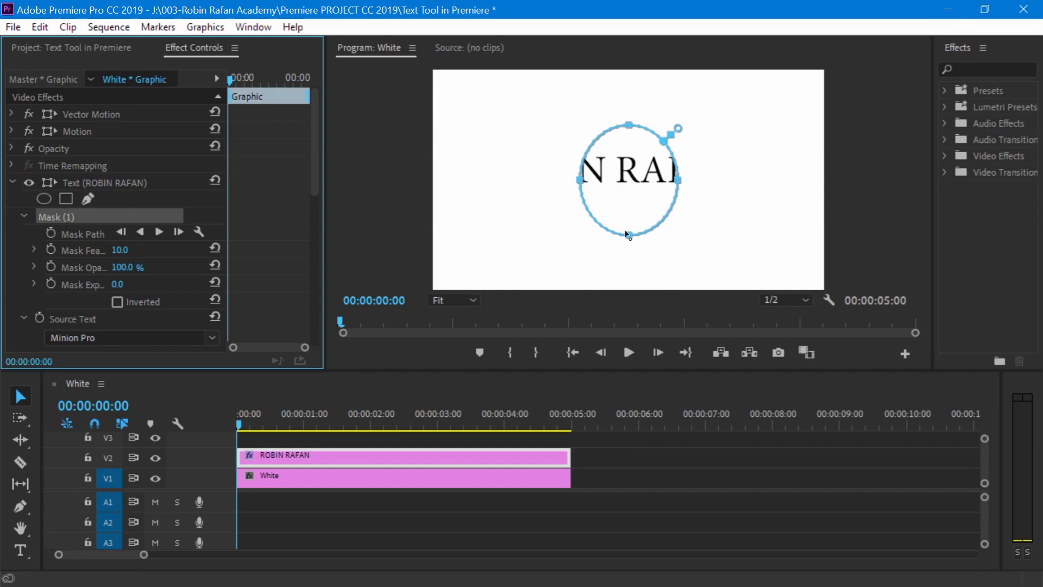
left_click(676, 183)
left_click_drag(676, 183, 748, 181)
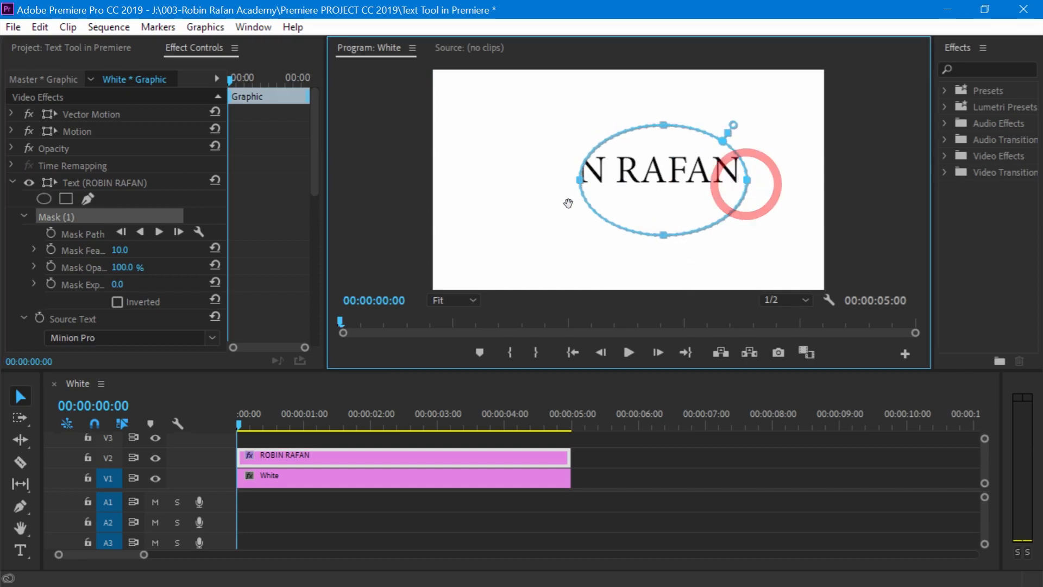
left_click_drag(578, 182, 443, 180)
left_click_drag(596, 127, 627, 105)
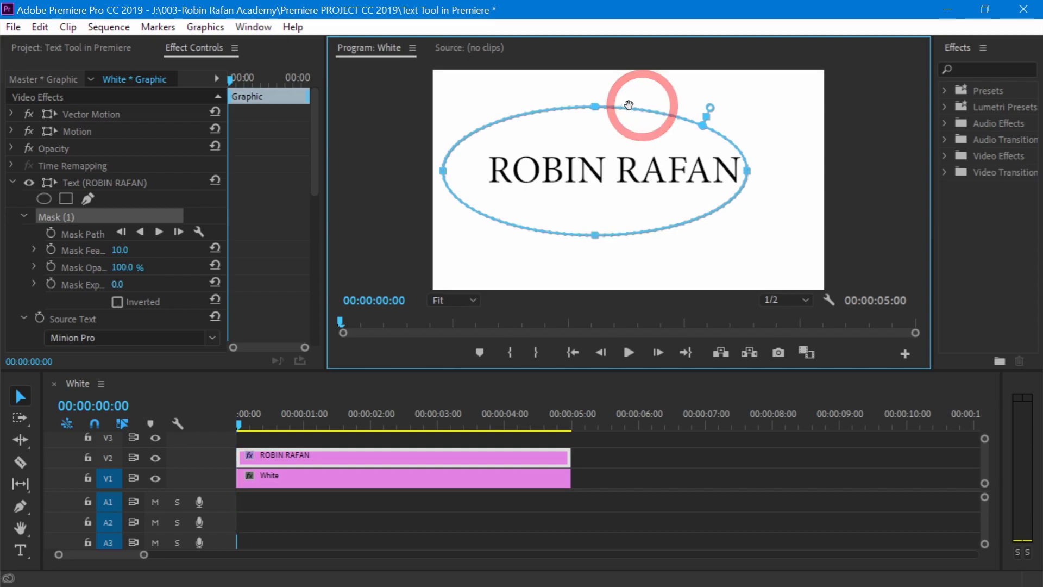
- Undo the elliptical mask and its adjustments on the text layer
key("ctrl+z")
key("ctrl+z")
key("ctrl+z")
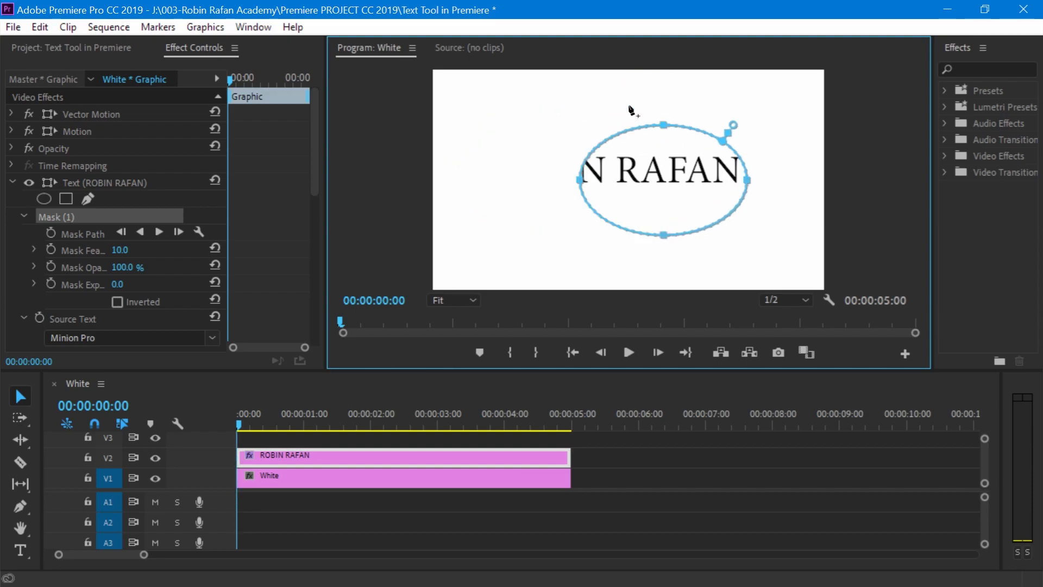
key("ctrl+z")
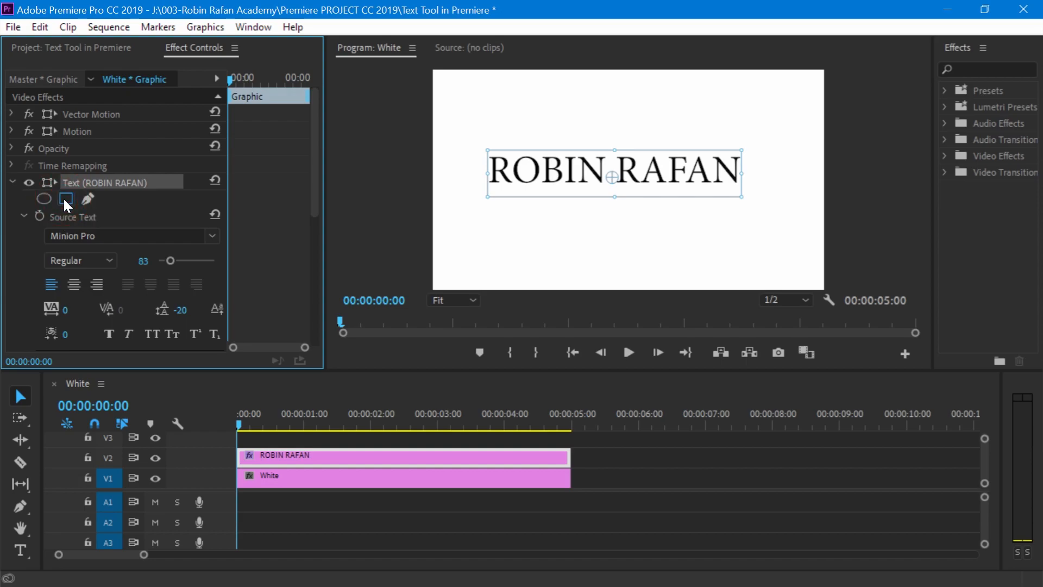
- Add a rectangular mask to the text layer, stretch its corners around the whole name, and delete the mask
left_click(64, 204)
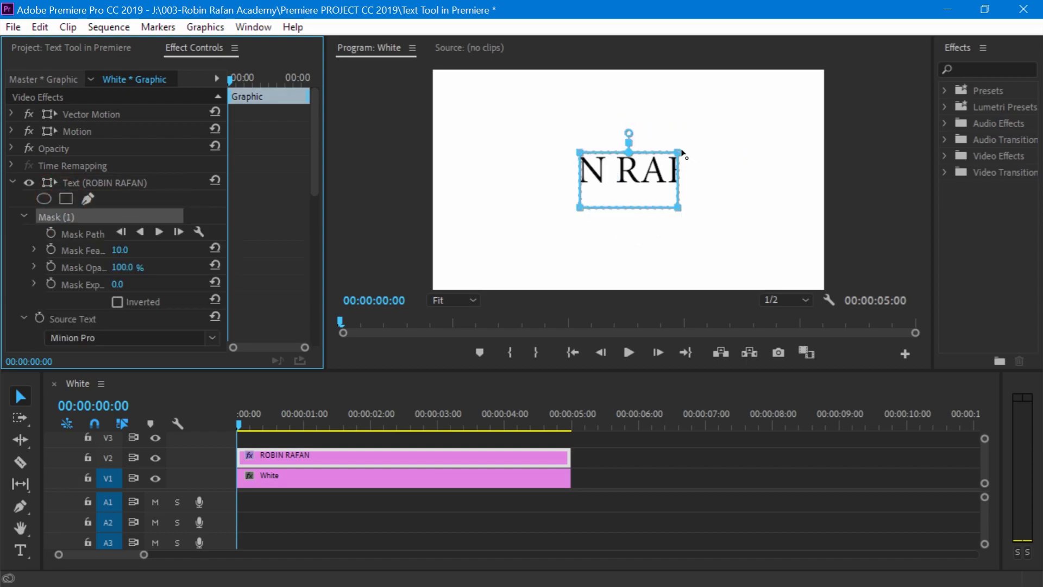
mouse_move(678, 152)
left_mouse_down()
mouse_move(770, 143)
mouse_move(674, 146)
left_mouse_up()
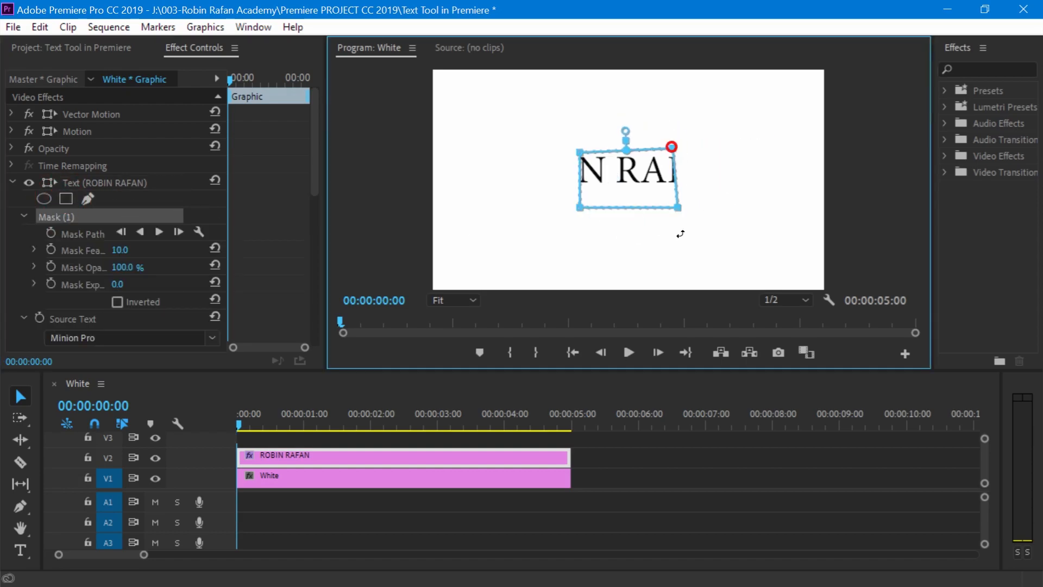
left_click_drag(679, 208, 785, 218)
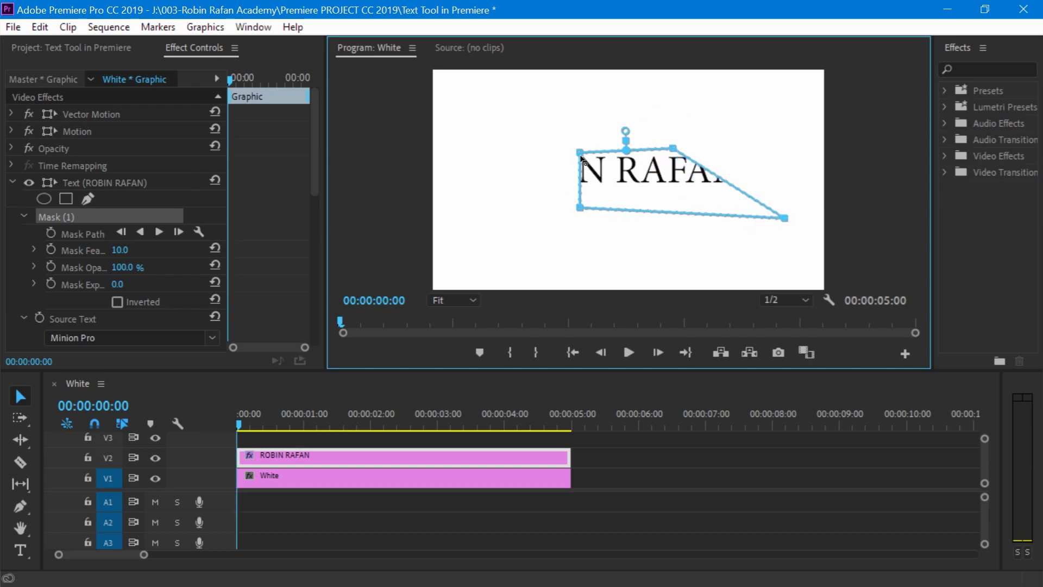
left_click_drag(580, 154, 439, 150)
left_click_drag(580, 208, 466, 225)
left_click_drag(674, 148, 790, 145)
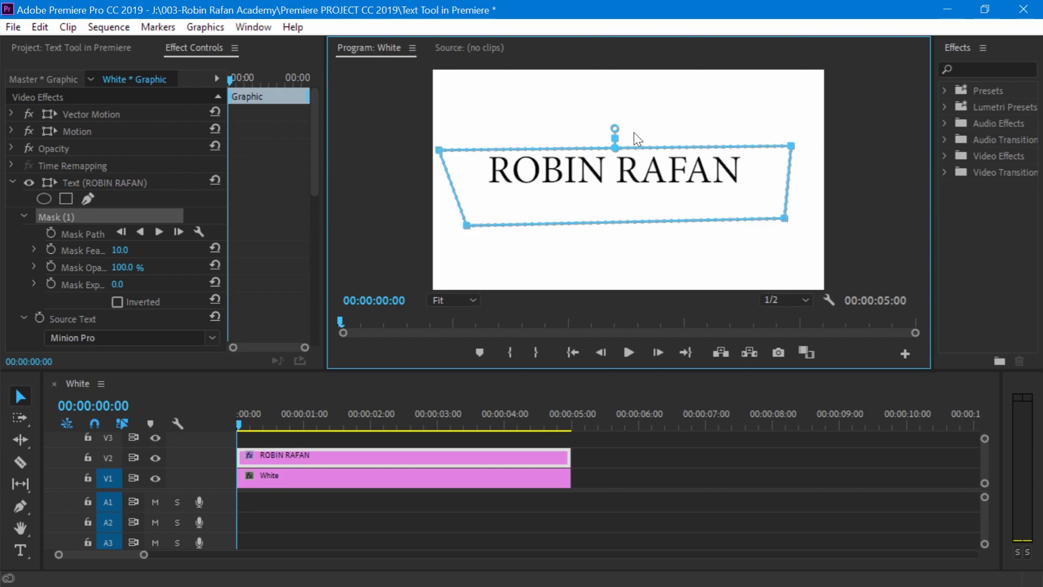
left_click(77, 215)
key("Delete")
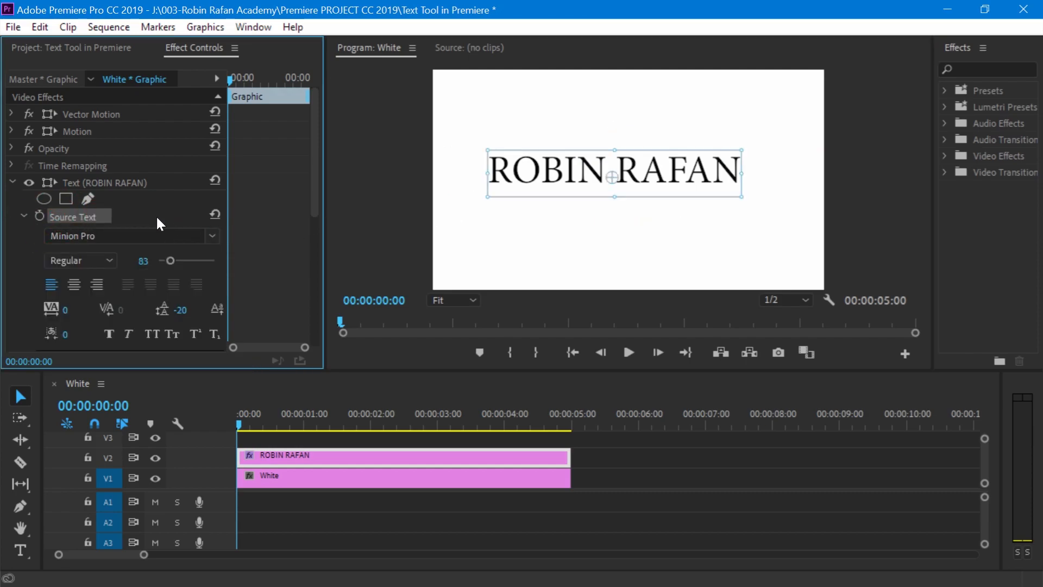
- Draw a closed free-form mask around the first word of the name with the mask Pen tool, and delete the mask
left_click(87, 199)
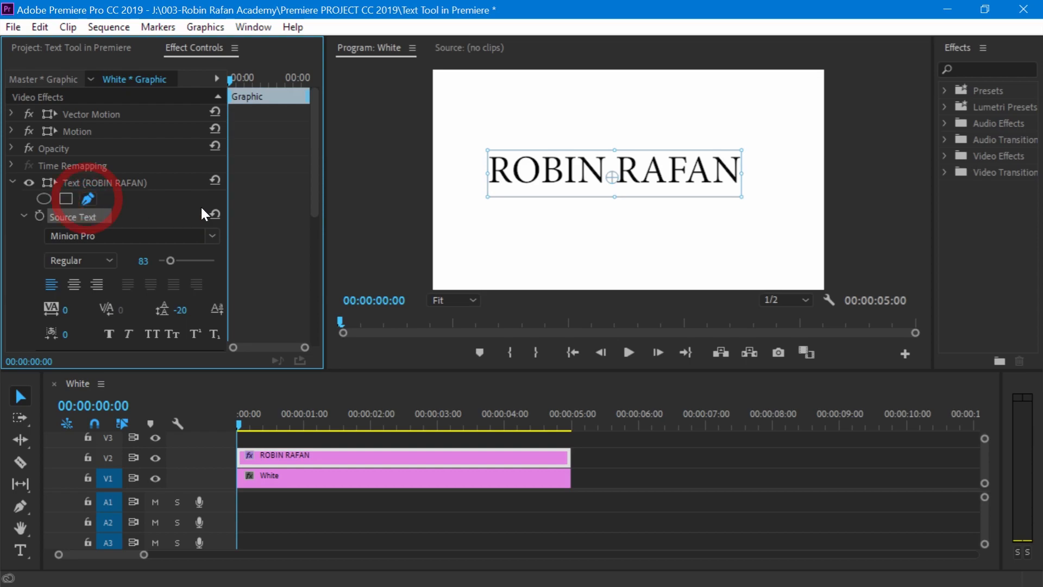
left_click(469, 175)
left_click_drag(518, 104, 611, 201)
left_click_drag(568, 248, 513, 240)
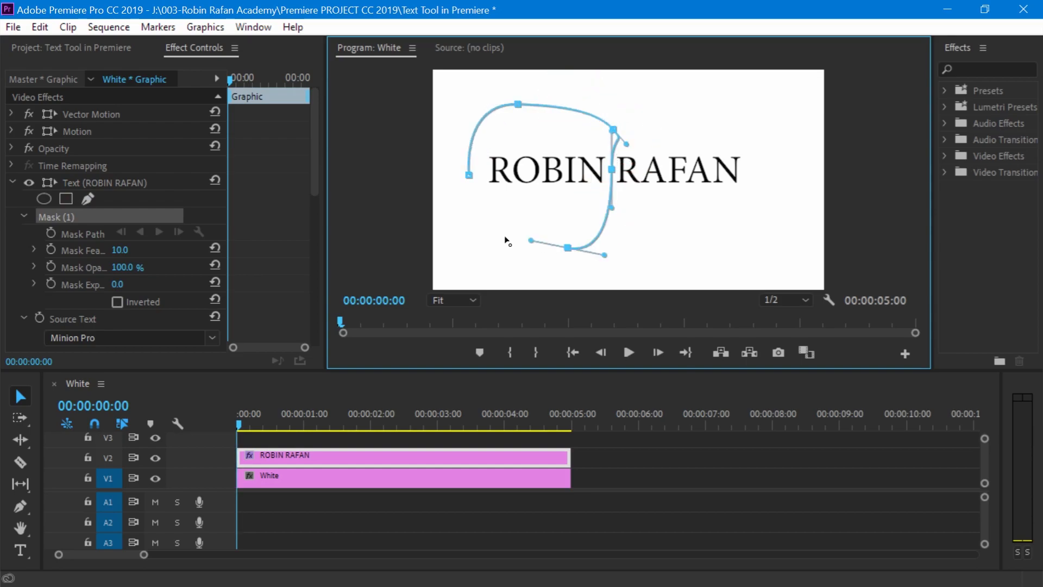
left_click(459, 208)
left_click(468, 176)
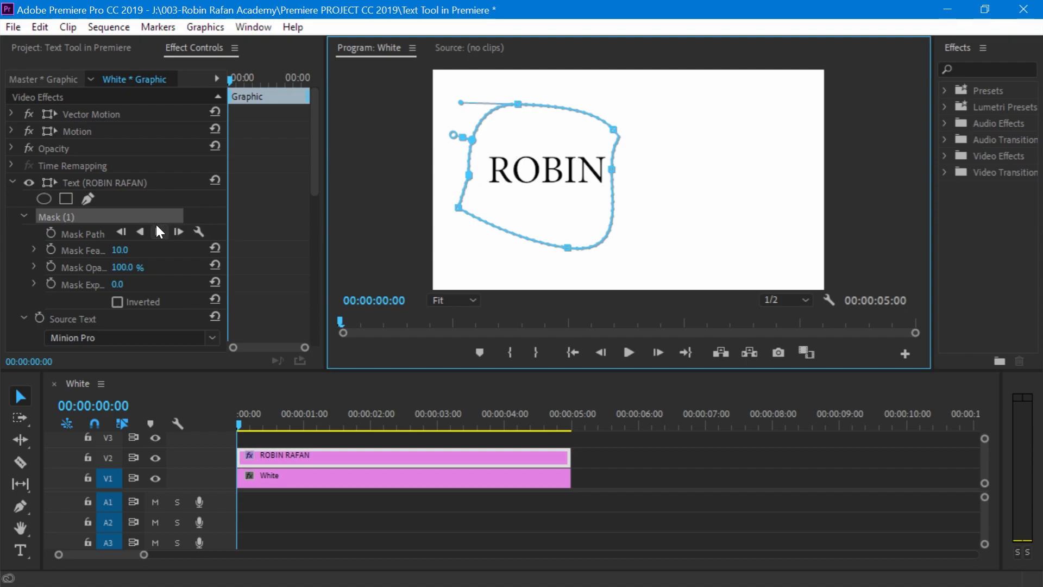
left_click(77, 217)
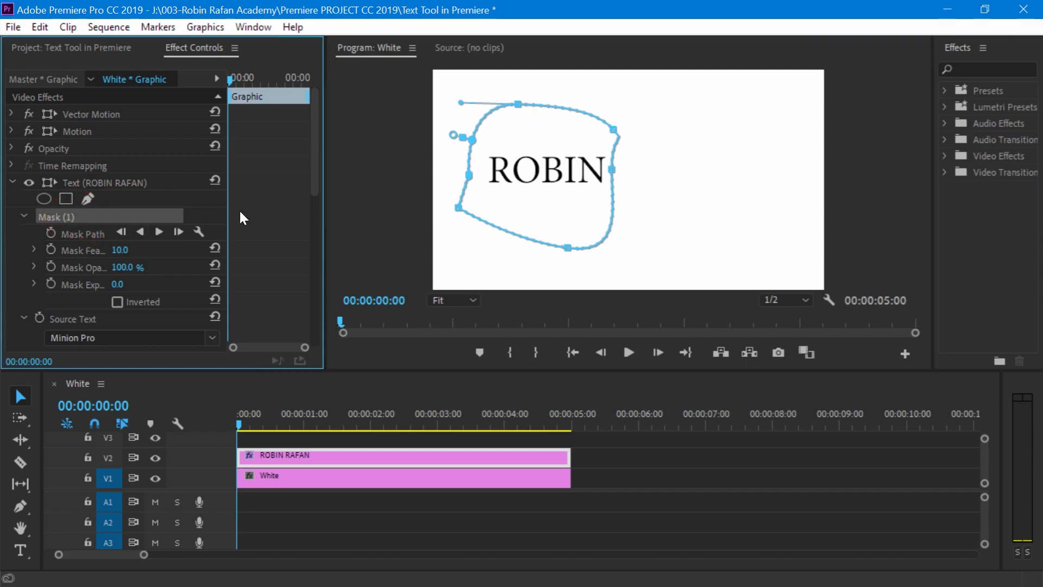
key("Delete")
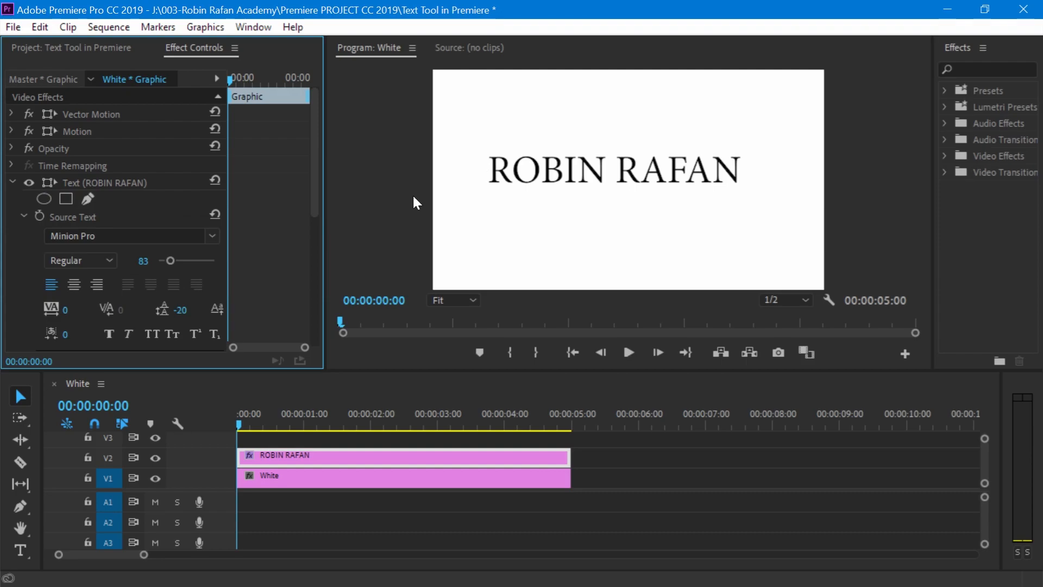
- Set the font of the name text to Arial Black
left_click(67, 214)
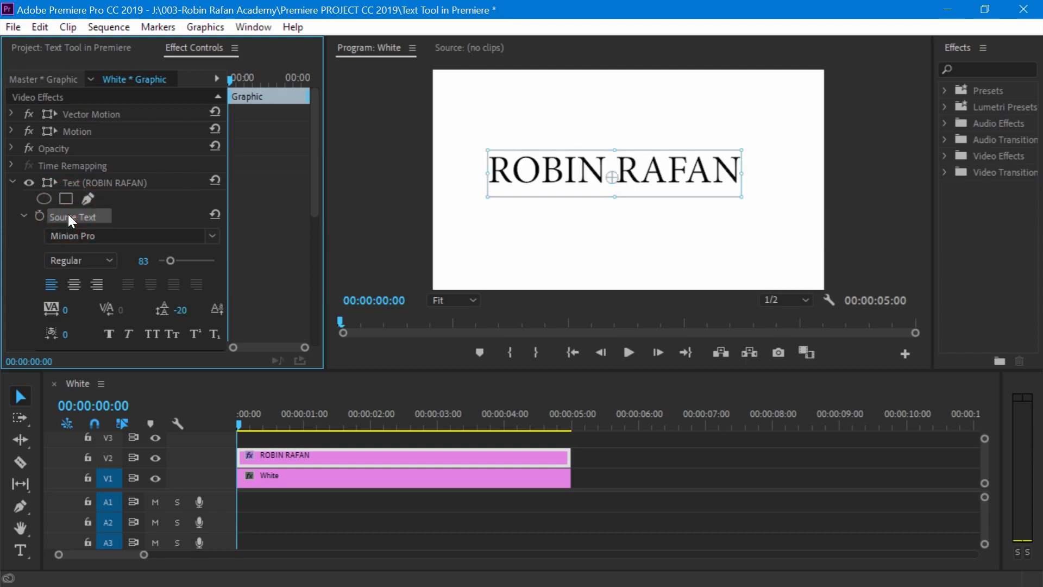
left_click(135, 239)
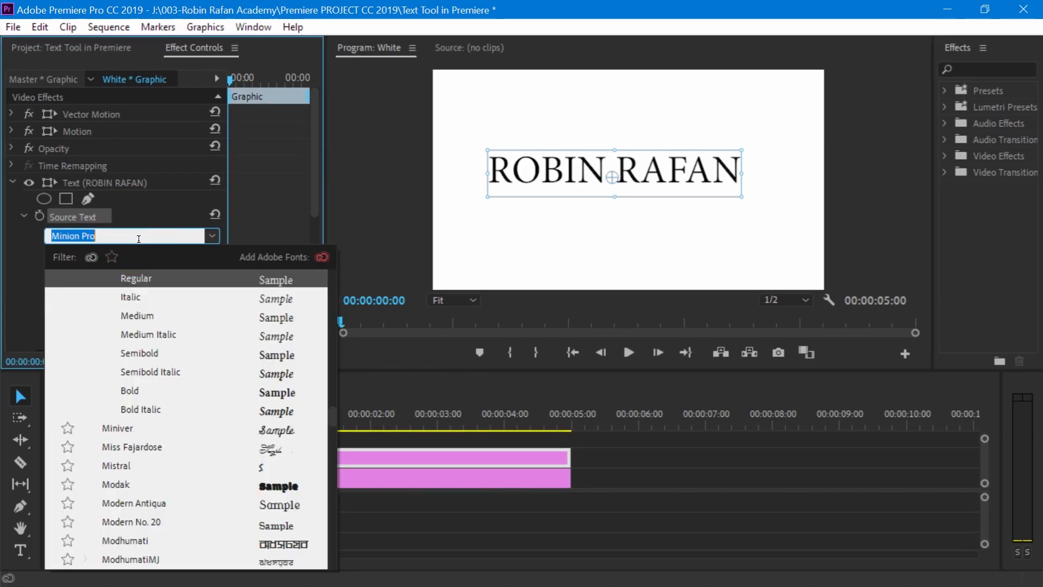
type("Arial")
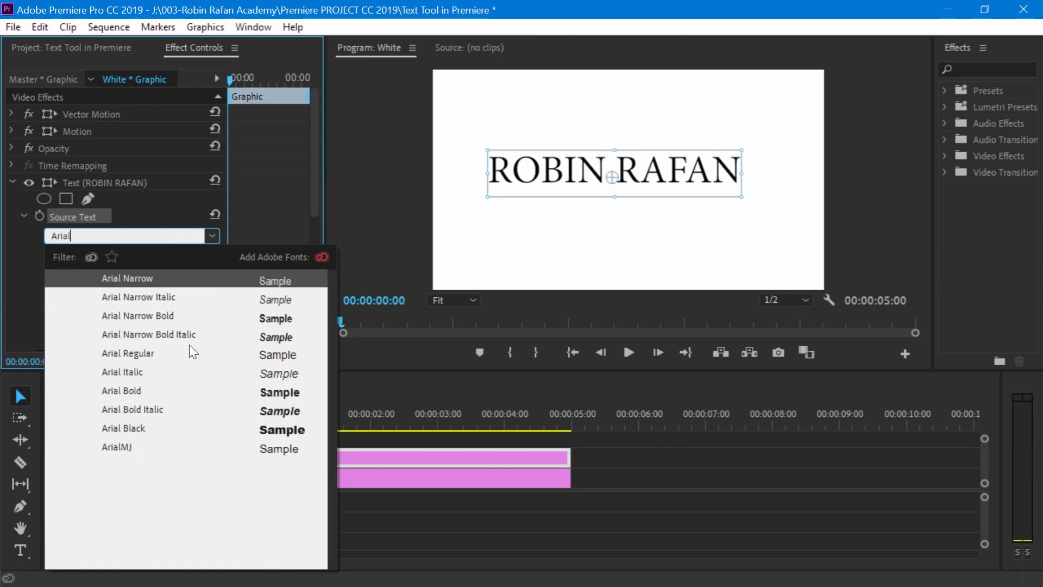
left_click(144, 428)
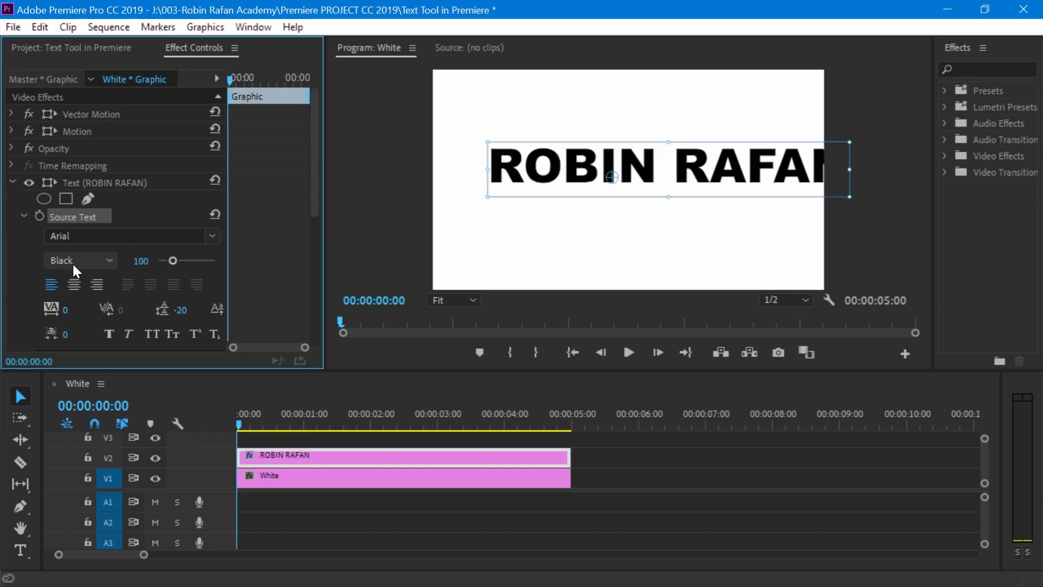
- Try the Bold, Italic and Narrow styles on the name text, settle on Bold and set the font size to 69
left_click(73, 264)
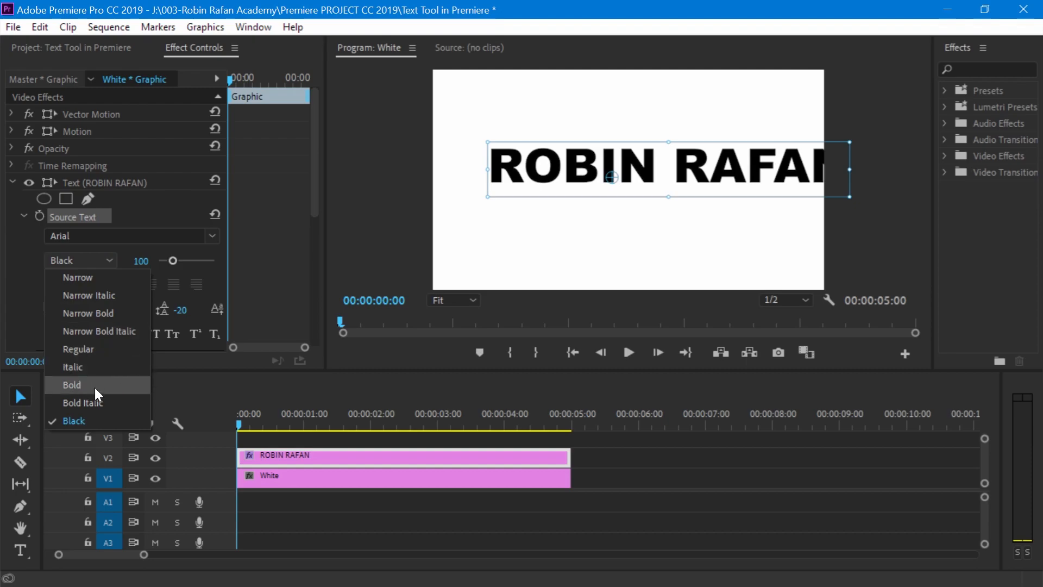
left_click(95, 386)
left_click(109, 262)
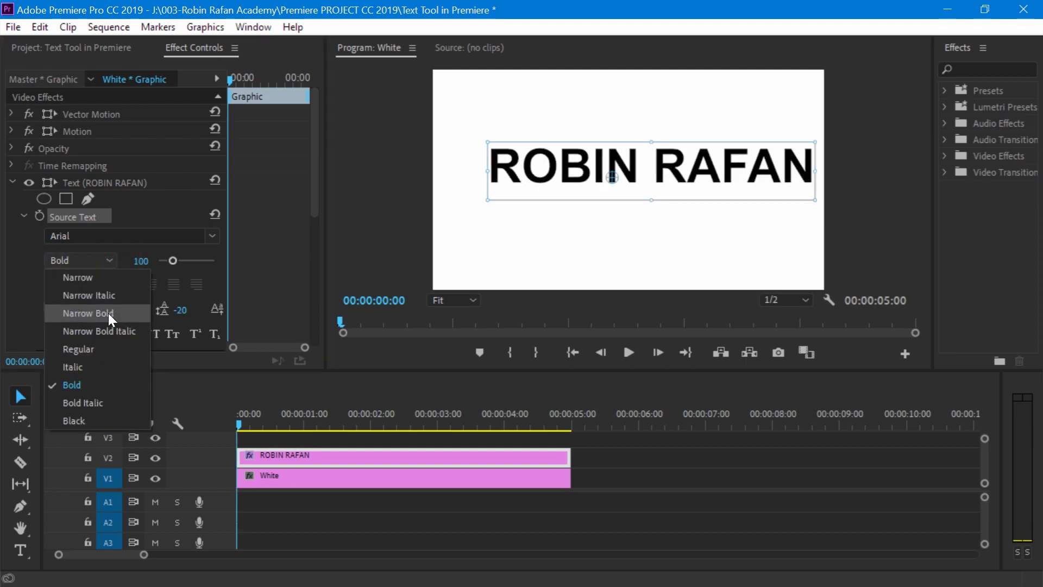
left_click(106, 362)
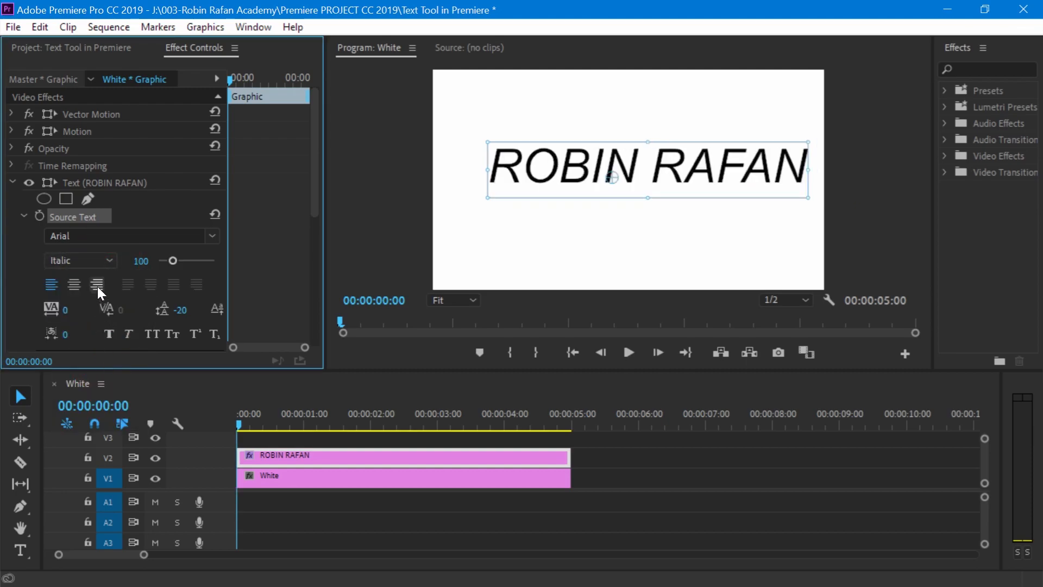
left_click(100, 262)
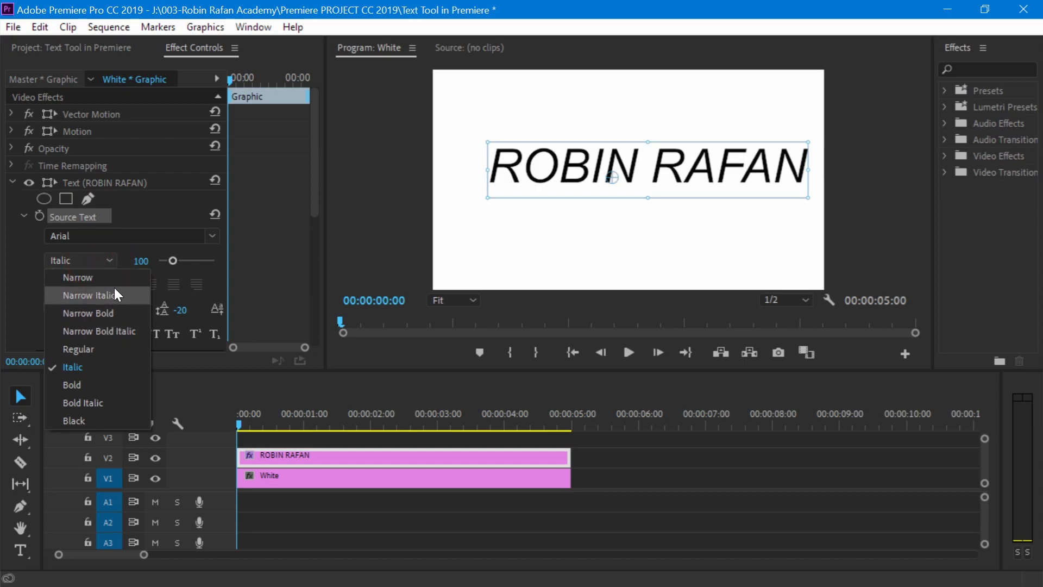
left_click(120, 277)
left_click(101, 262)
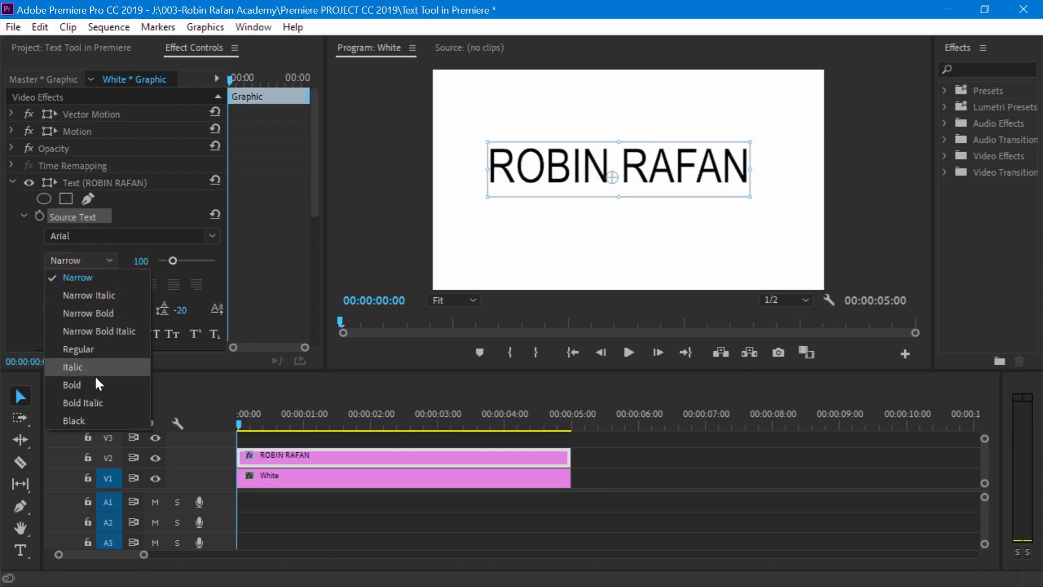
left_click(106, 384)
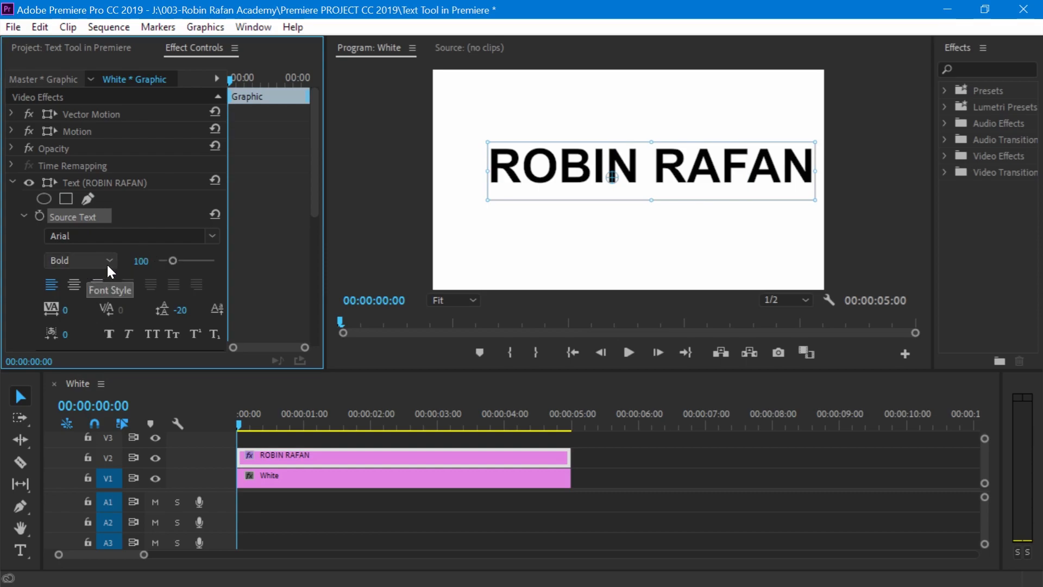
left_click_drag(141, 261, 167, 260)
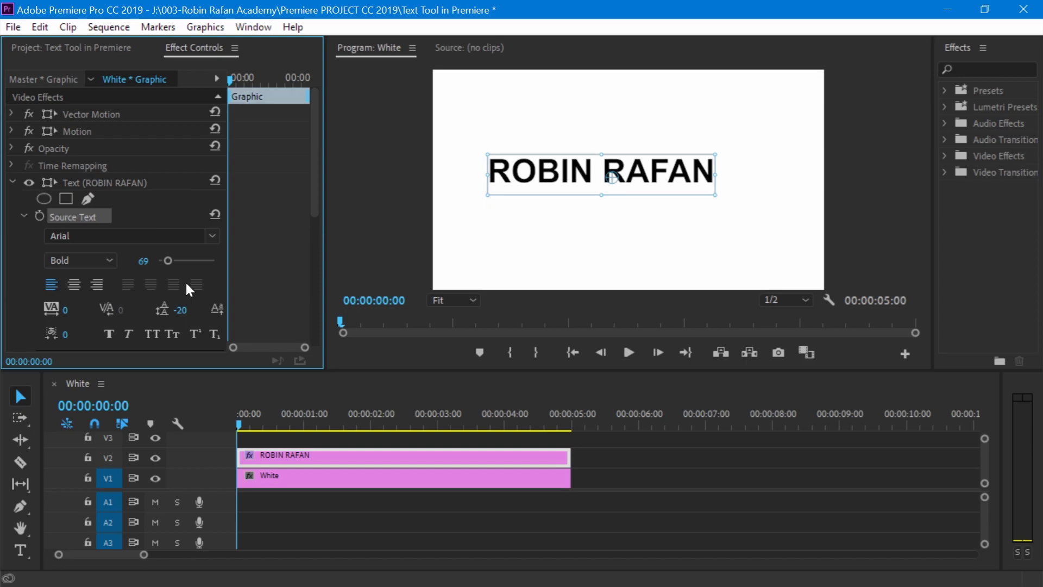
- Draw a large paragraph text box over the name in the program view with the Type tool
left_click(20, 549)
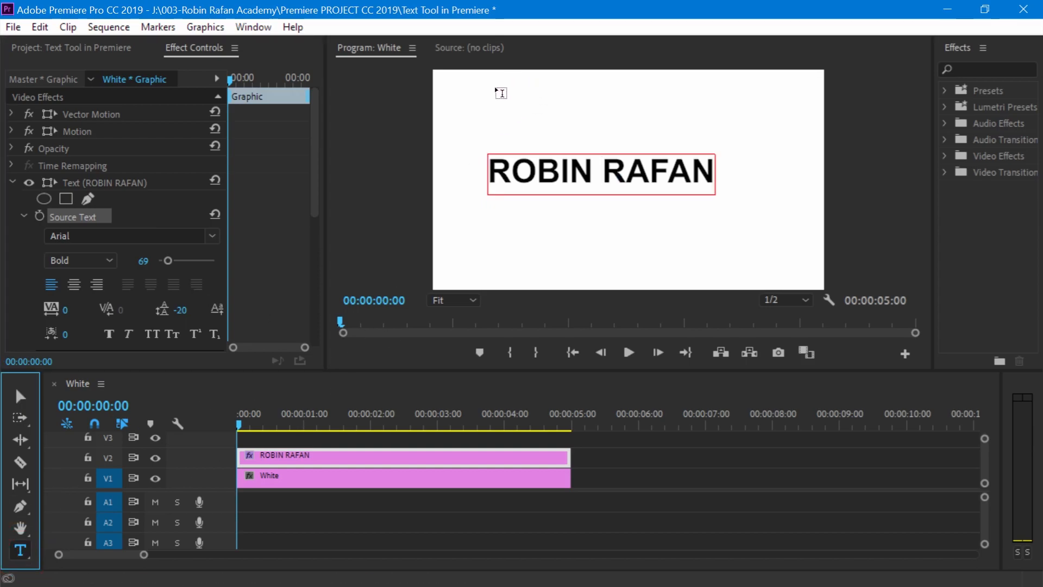
left_click_drag(498, 84, 703, 262)
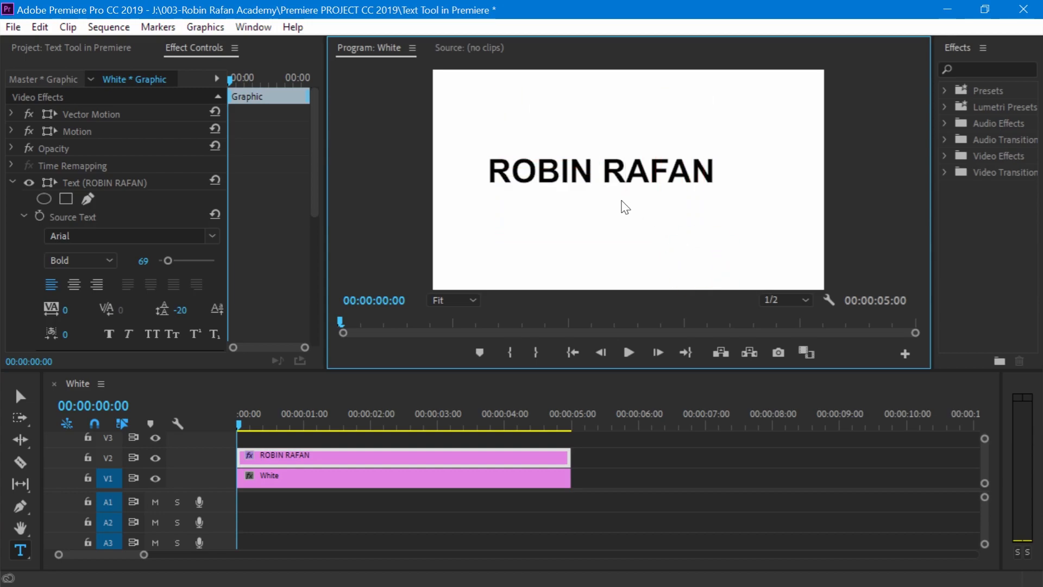
- Switch to the browser, copy the verses from "By the African river" to "their elephant heads", and paste them into the Premiere Pro text box
key("alt+Tab")
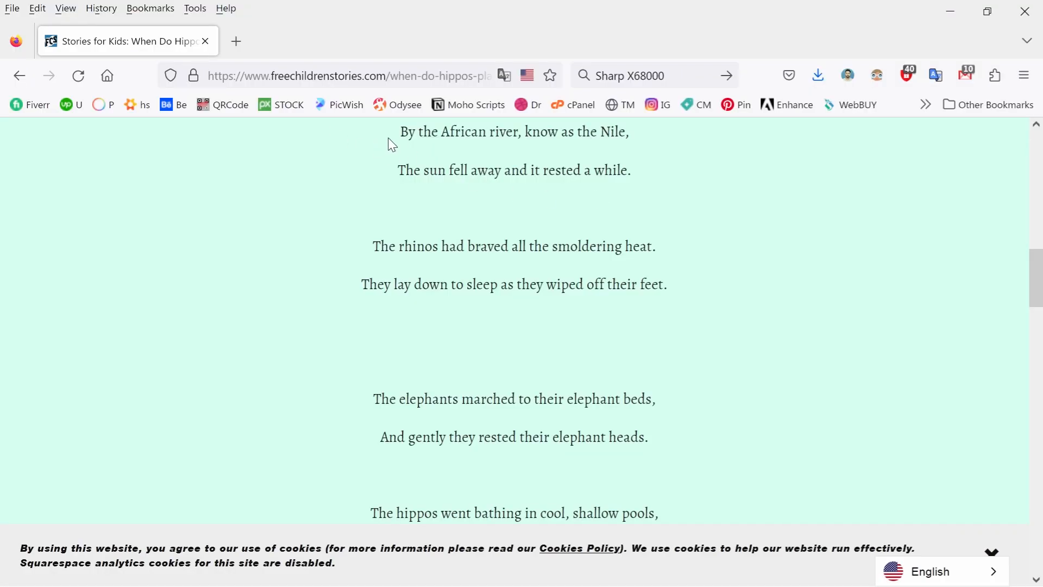
left_click_drag(405, 134, 655, 441)
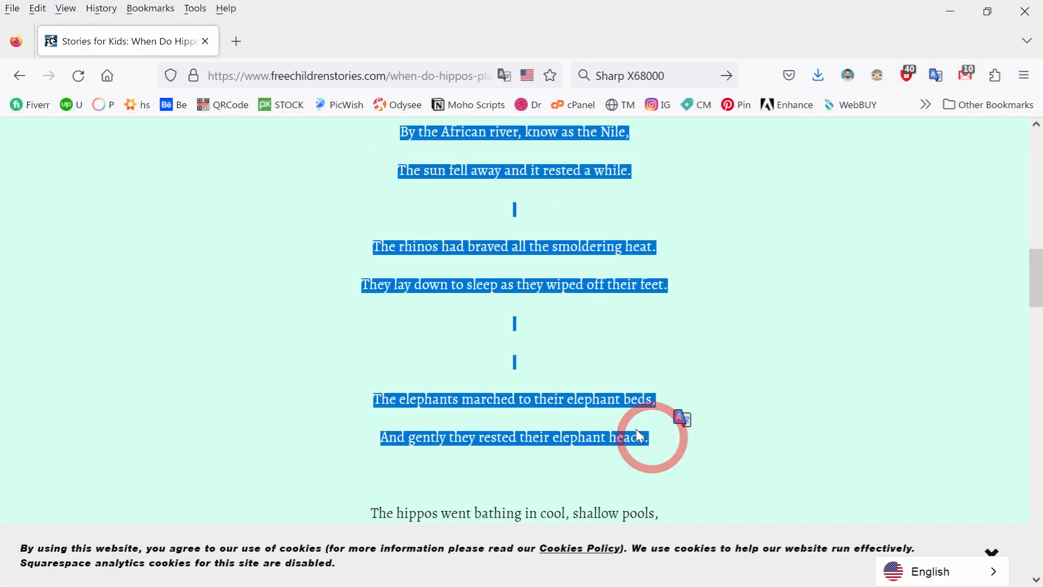
left_click(950, 12)
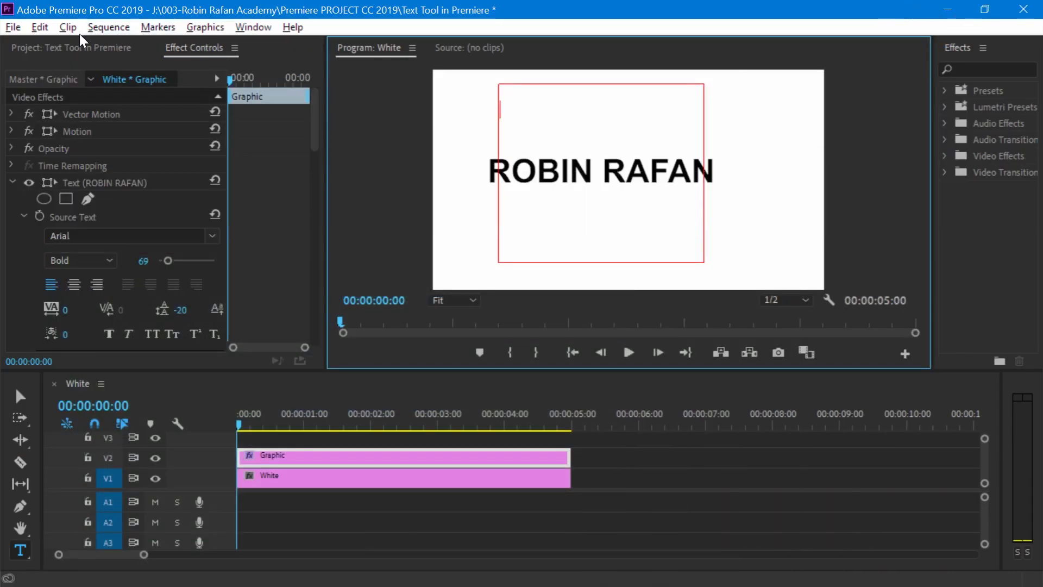
left_click(39, 28)
left_click(140, 131)
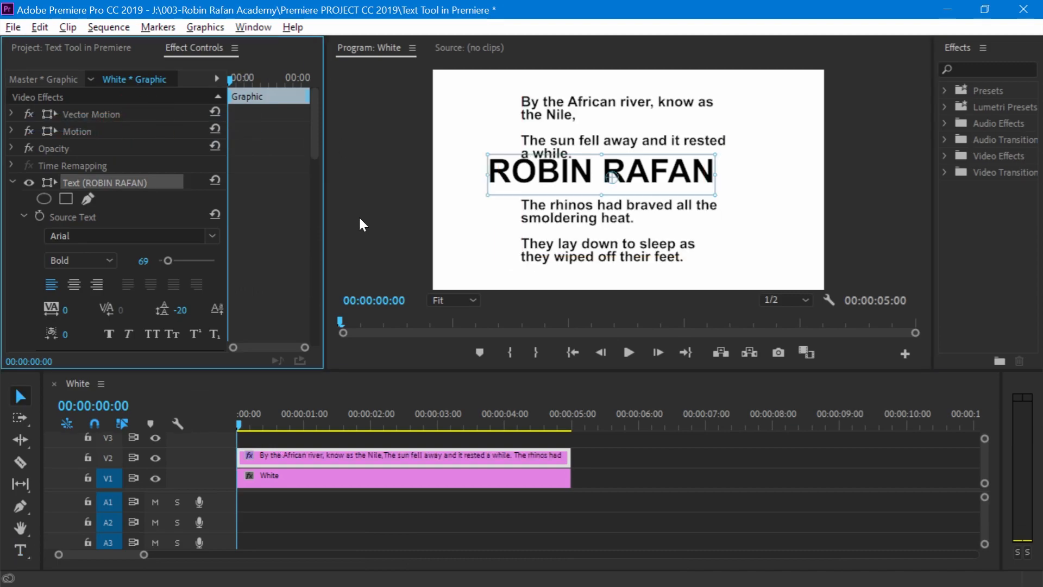
- Hide the name text layer and select the pasted verse paragraph
left_click(33, 183)
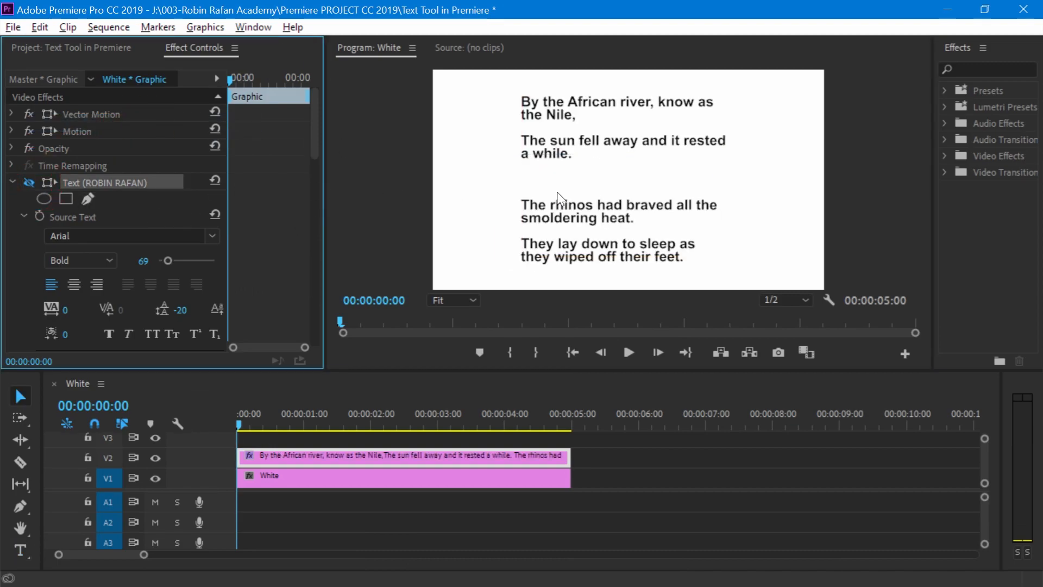
left_click(682, 191)
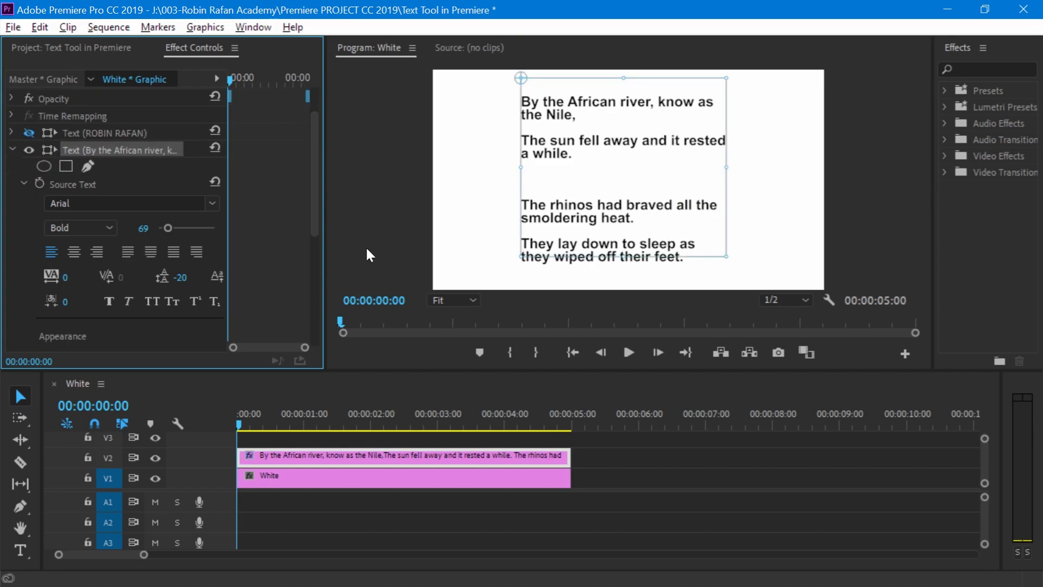
- Try the centre, right and justified alignments on the verse paragraph and restore left alignment
left_click(74, 251)
left_click(98, 251)
left_click(128, 253)
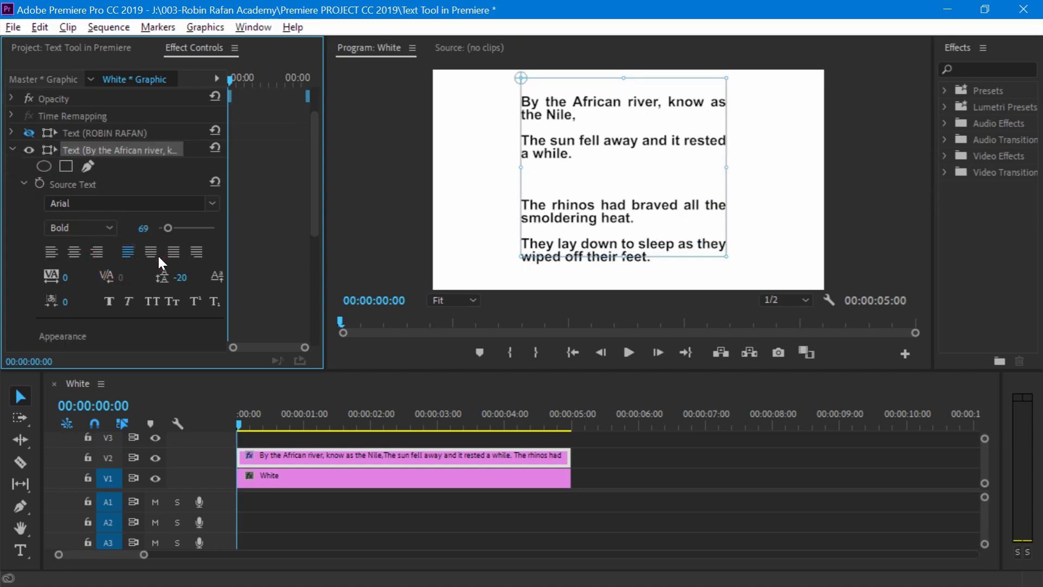
left_click(173, 254)
left_click(198, 254)
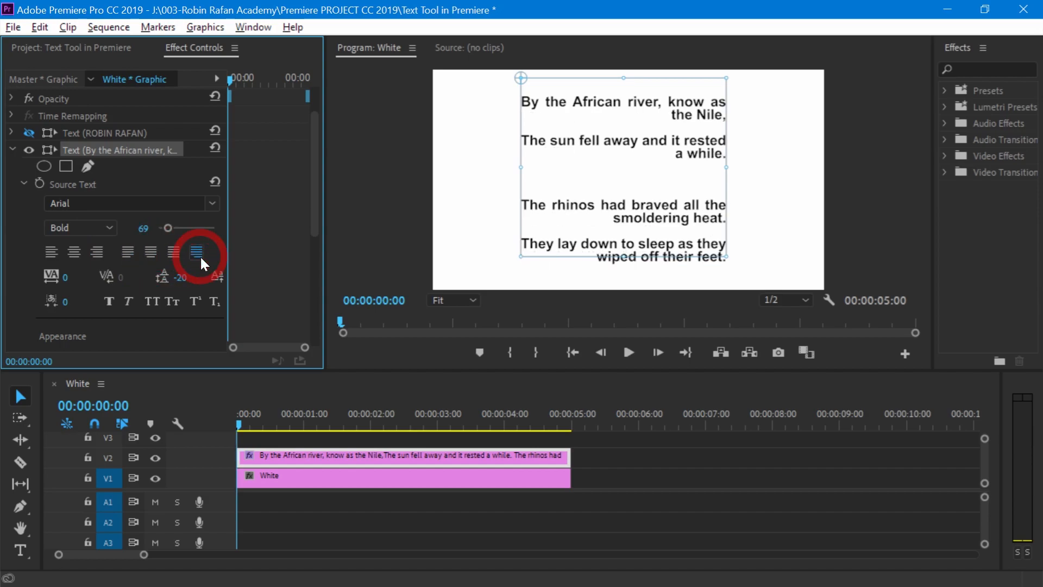
left_click(51, 252)
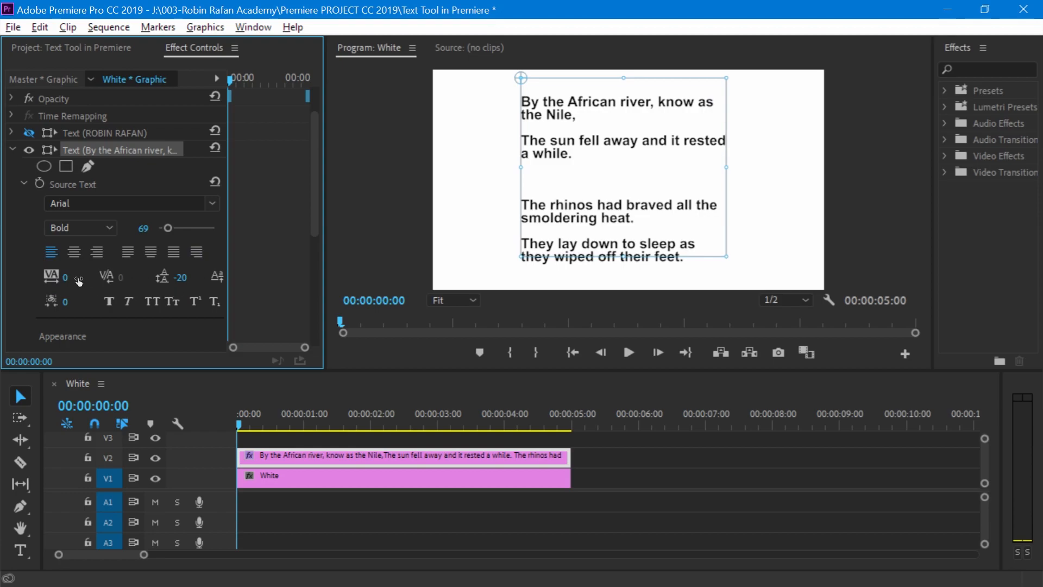
- Set the verse paragraph's tracking to -42 and its leading to -15, and turn on Faux Bold
left_click_drag(63, 283, 40, 284)
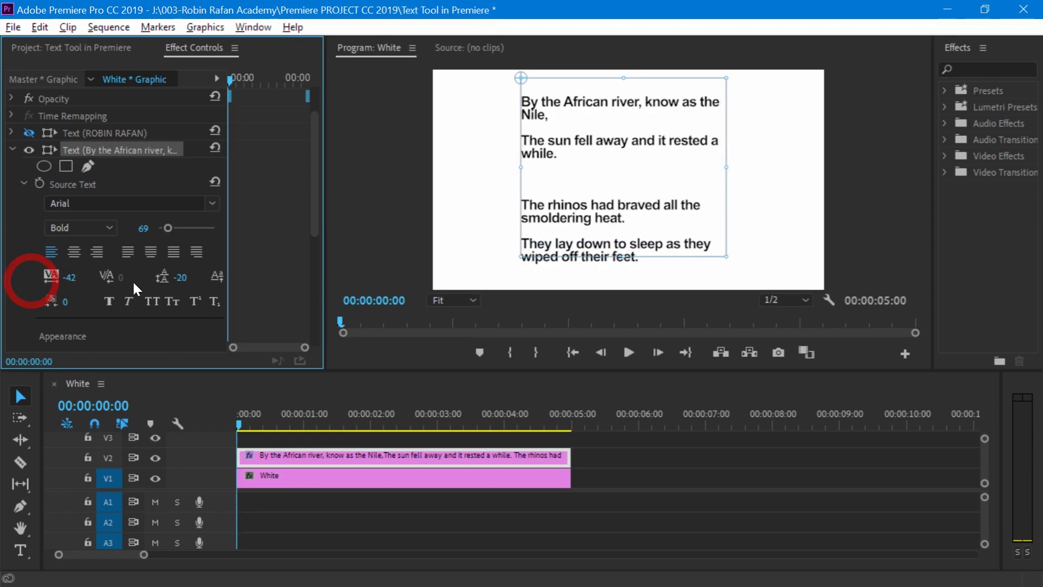
mouse_move(181, 283)
left_mouse_down()
mouse_move(156, 282)
mouse_move(182, 282)
mouse_move(168, 278)
left_mouse_up()
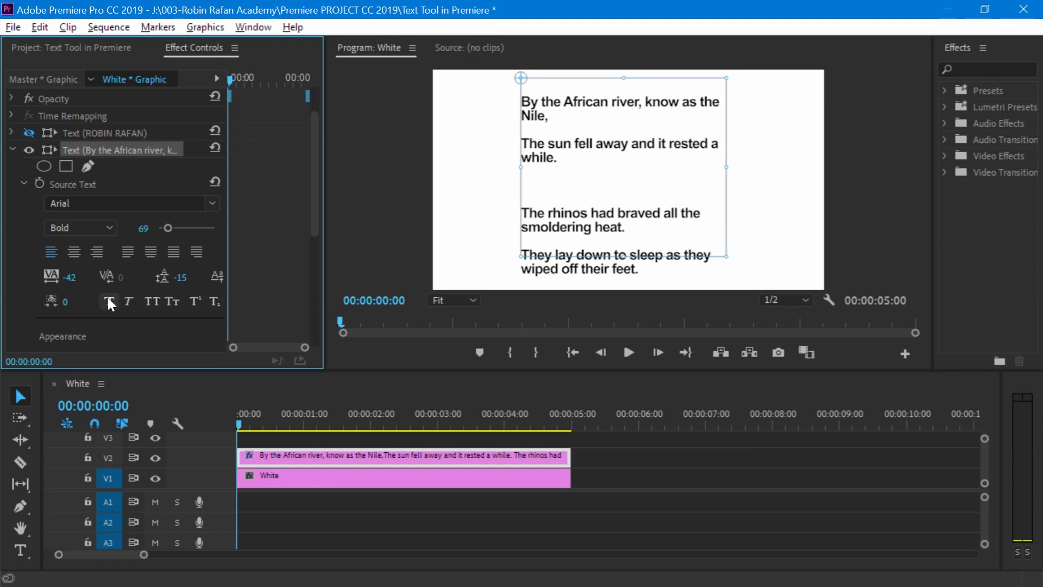
left_click(131, 303)
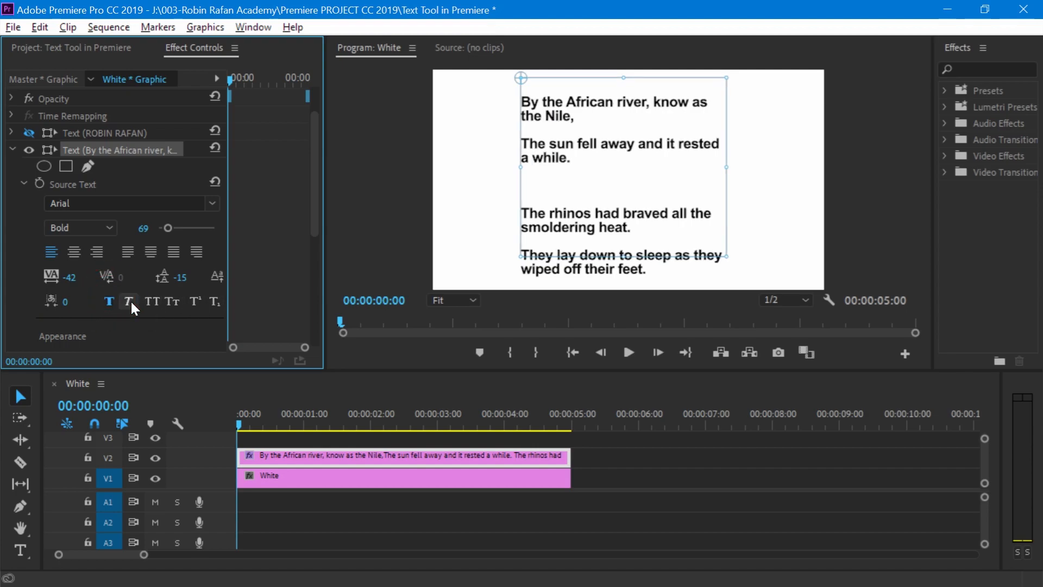
- Turn on Faux Italic for the verse paragraph and try the All Caps and Small Caps styles
left_click(145, 300)
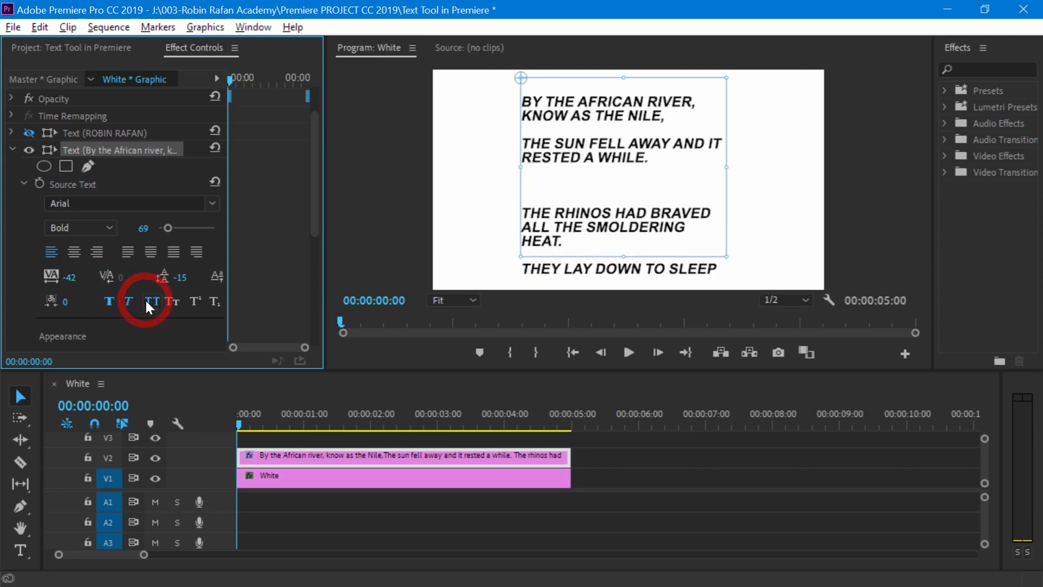
left_click(171, 301)
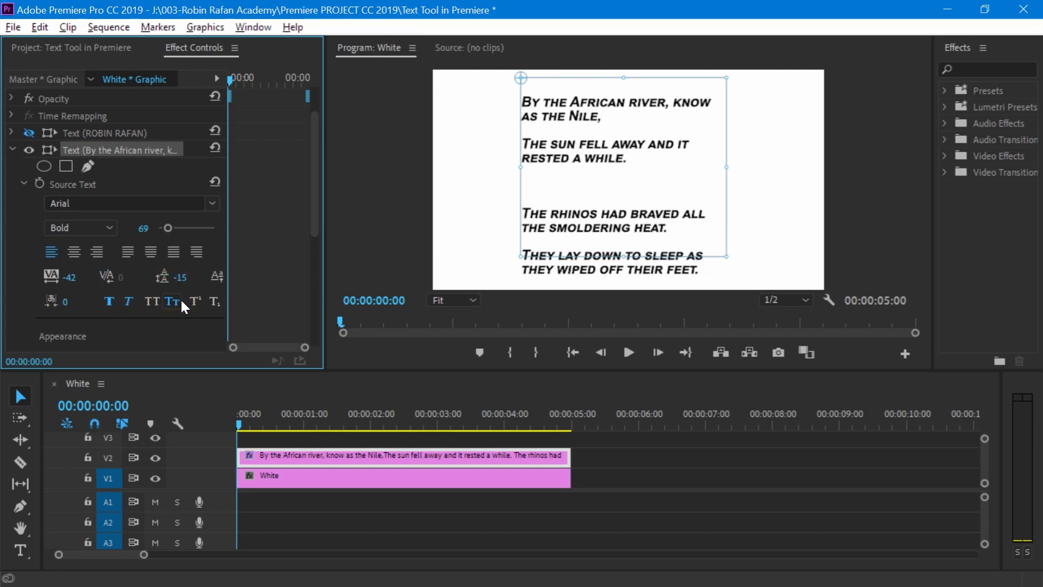
left_click(187, 302)
left_click(188, 302)
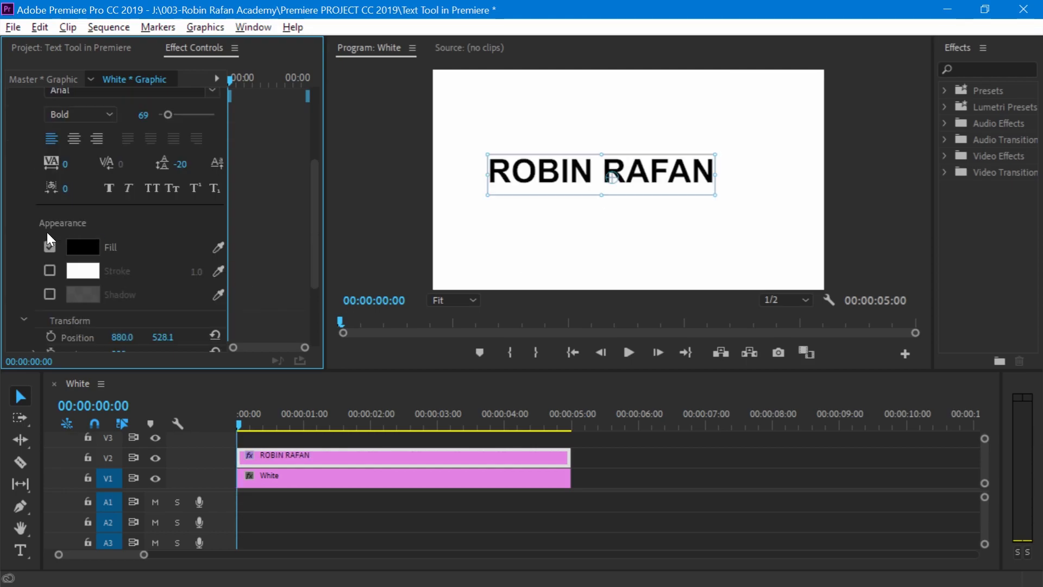
- Set the name title's fill colour to purple 5503A9
left_click(80, 248)
left_click(505, 337)
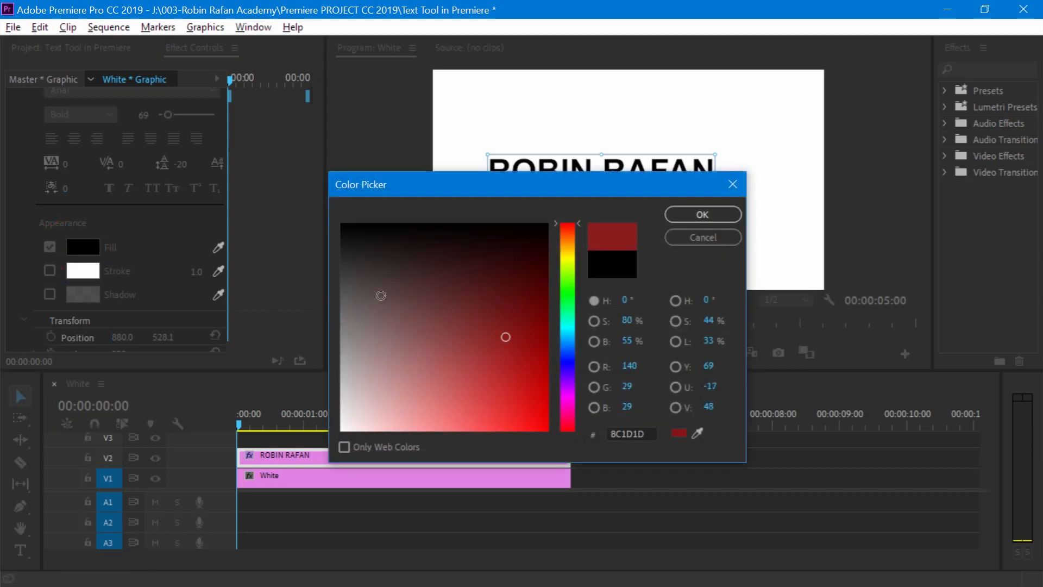
left_click(403, 315)
left_click(541, 404)
left_click_drag(566, 285, 565, 334)
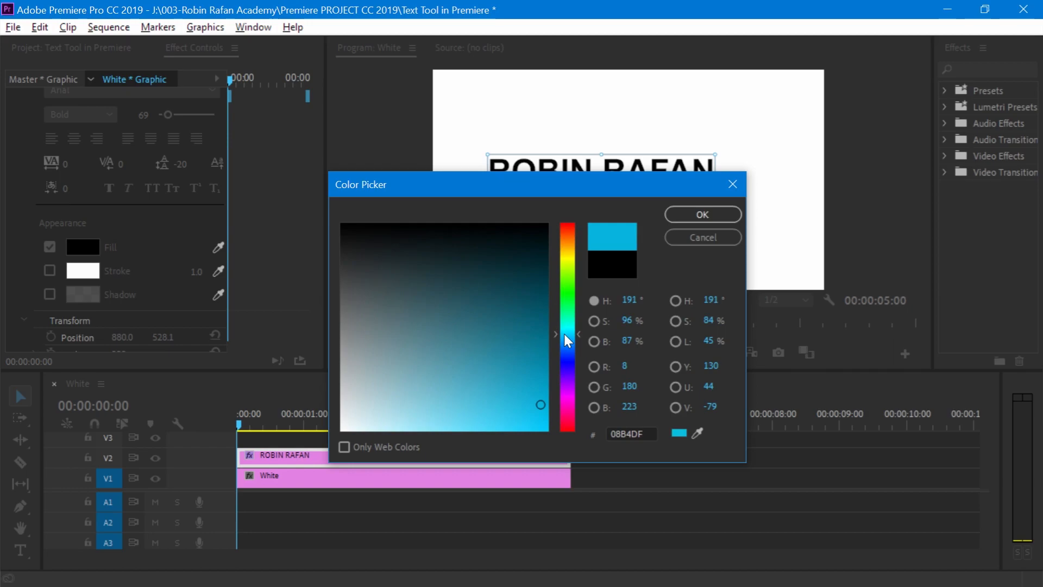
left_click_drag(508, 367, 544, 361)
left_click(566, 379)
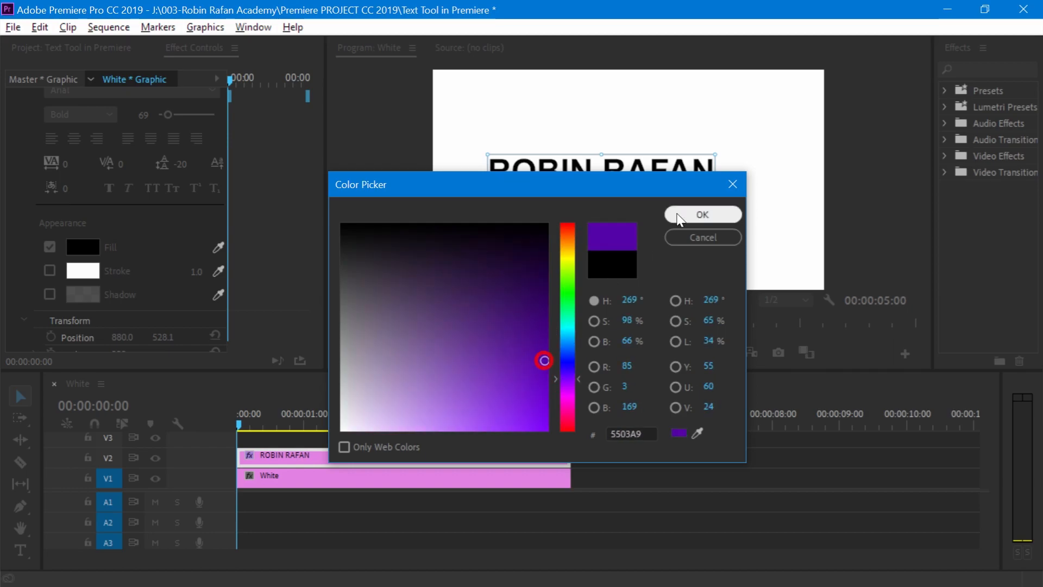
left_click(679, 218)
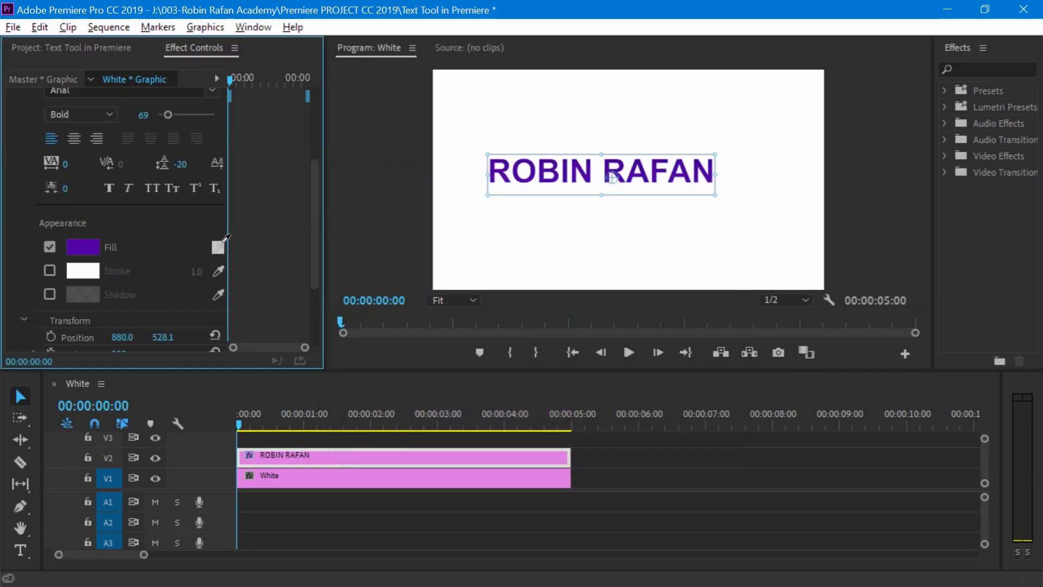
- Try sampling a dark fill colour for the name title with the eyedropper, and set the fill to bright red
left_click(220, 246)
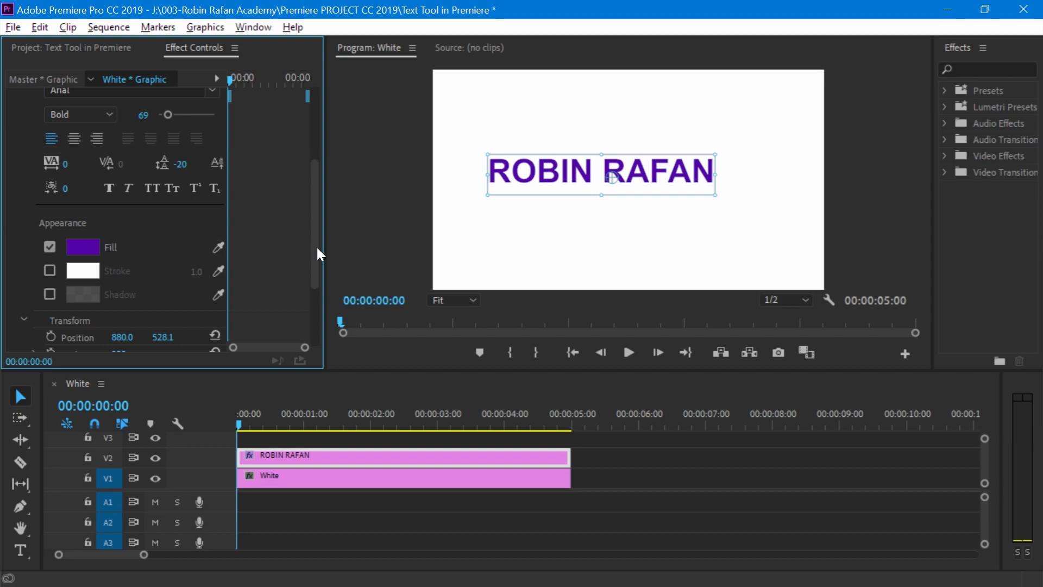
left_click(219, 246)
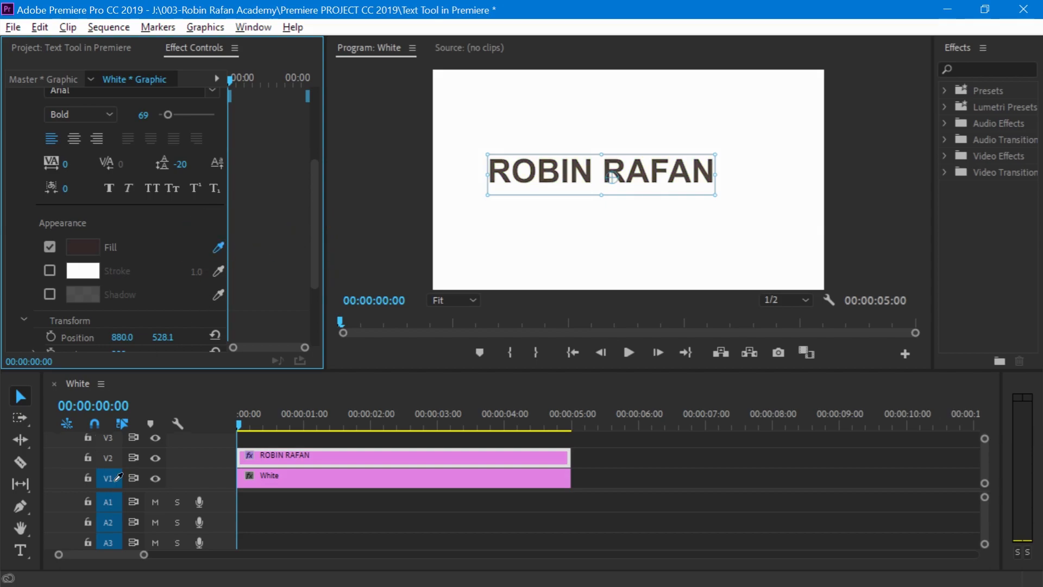
left_click(83, 247)
left_click(562, 435)
left_click(703, 214)
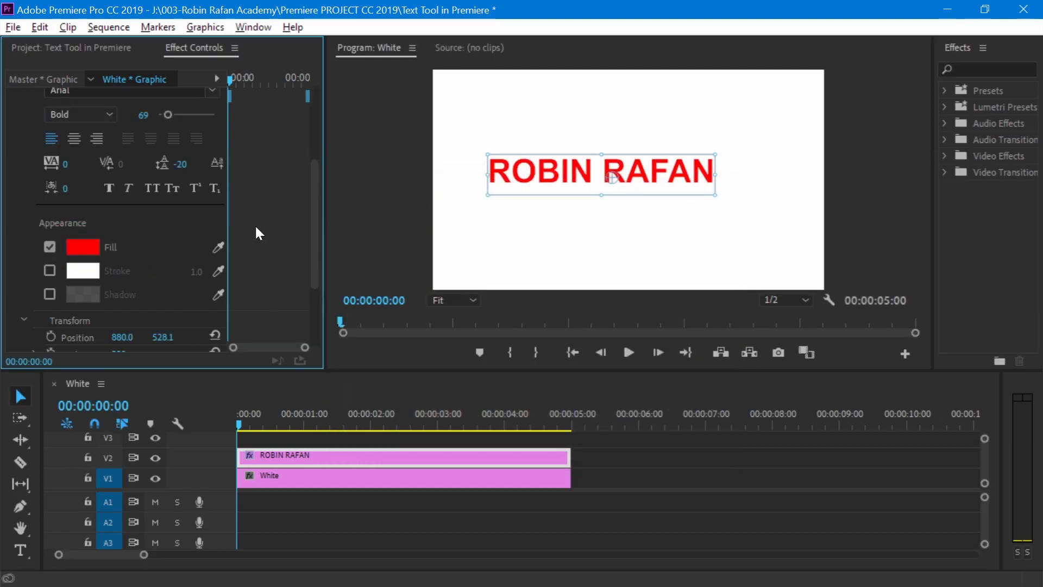
- Add a stroke to the name title in near-black 0E0202 with a width of 21
left_click(48, 270)
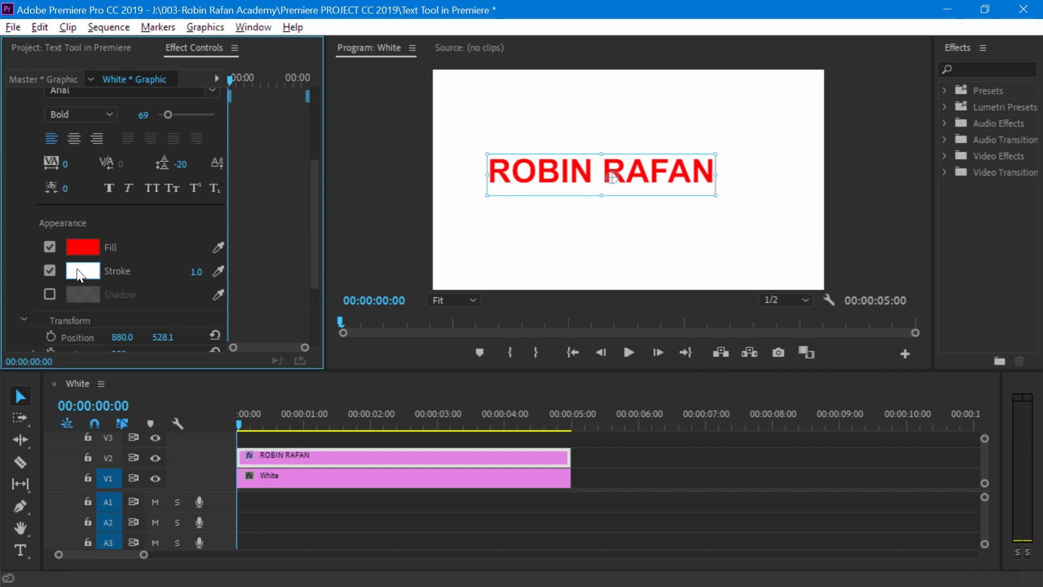
left_click(51, 269)
left_click(51, 269)
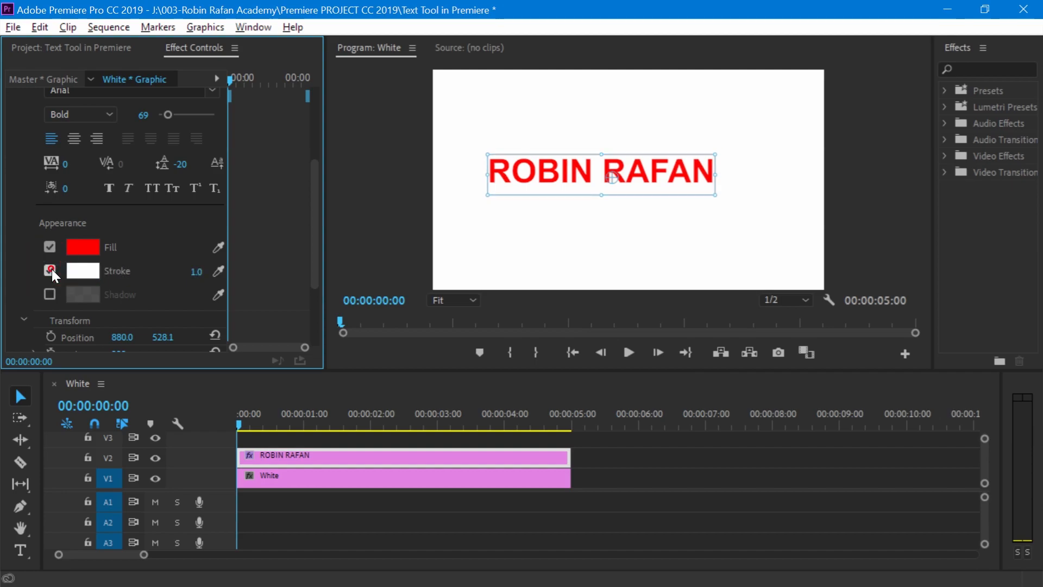
left_click(95, 271)
left_click_drag(386, 292, 524, 233)
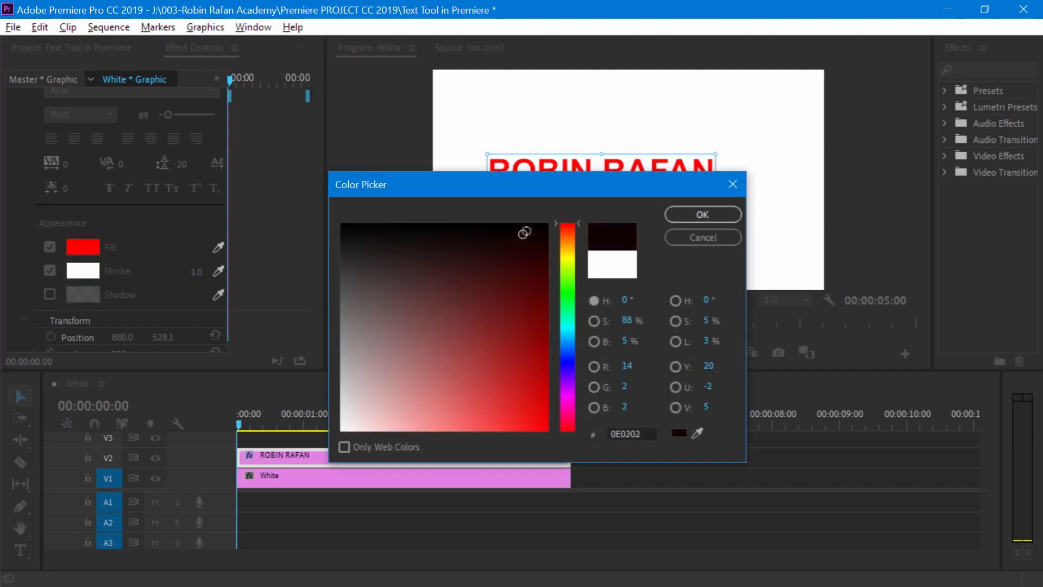
left_click(703, 214)
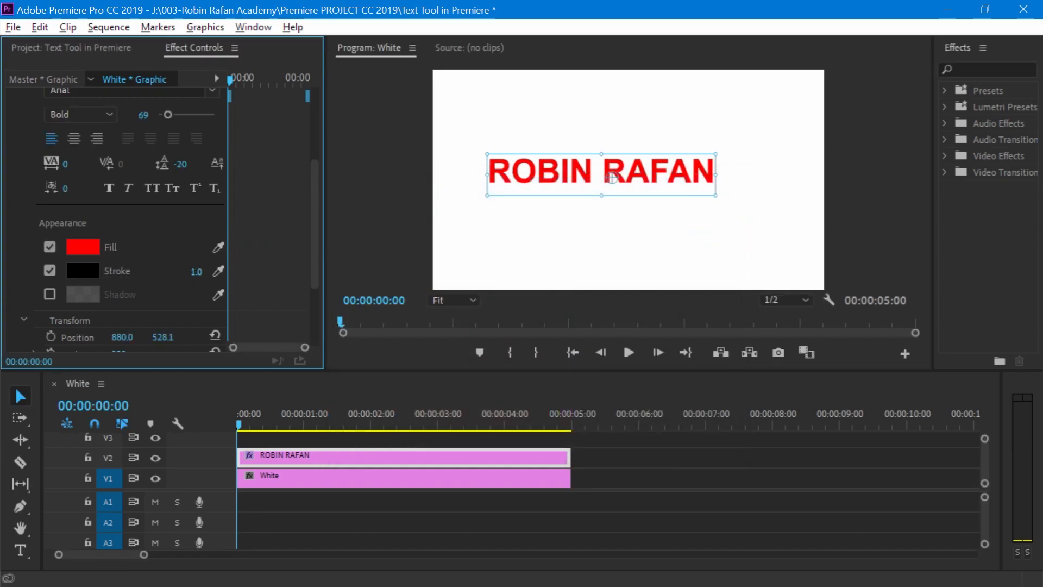
mouse_move(199, 272)
left_mouse_down()
mouse_move(230, 271)
mouse_move(209, 272)
left_mouse_up()
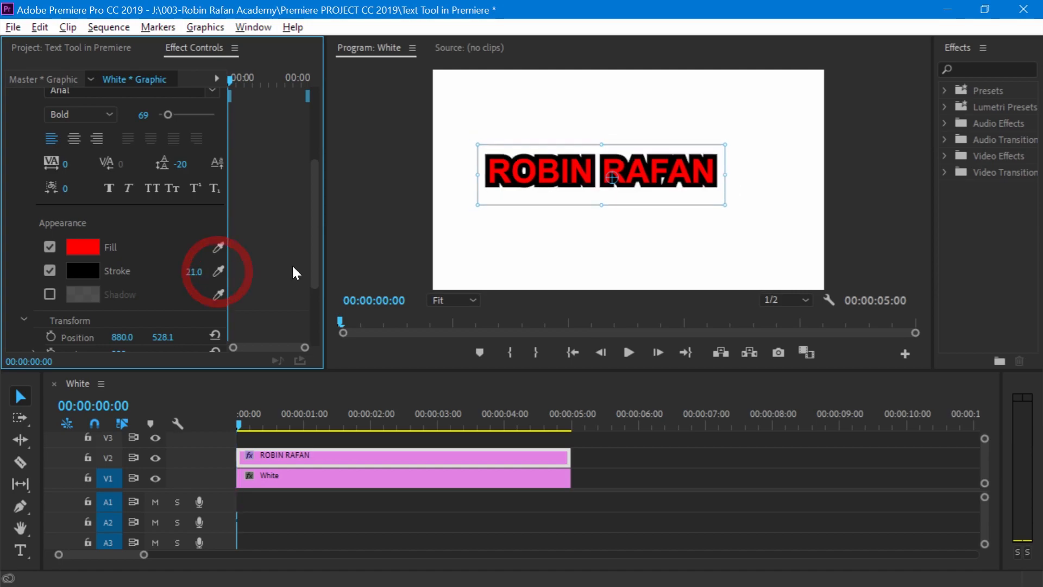
- Add a shadow to the name title with angle 1x113°, distance 35.2, size 35.2 and blur 231
left_click(50, 294)
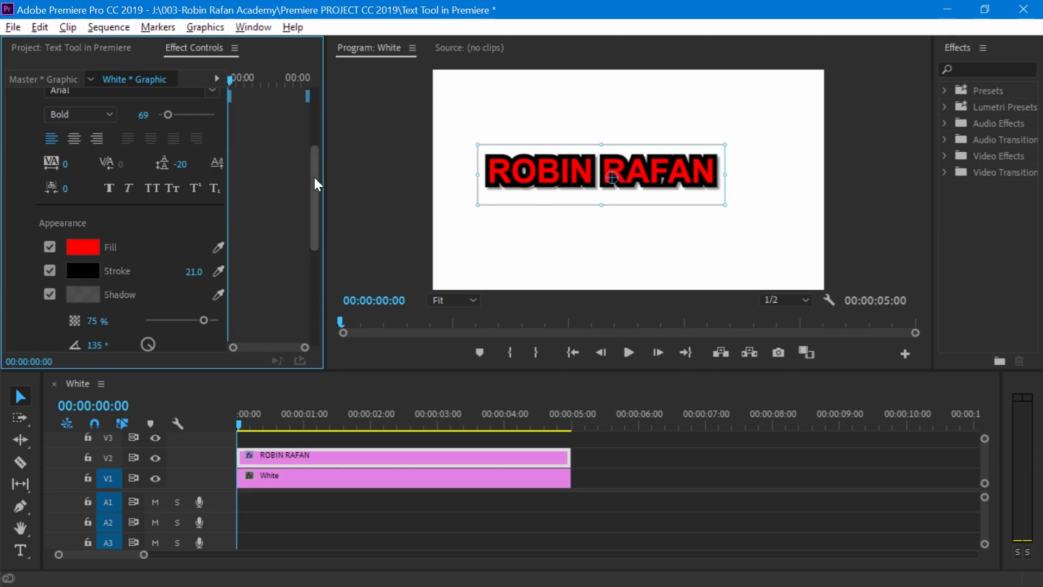
left_click_drag(314, 177, 309, 227)
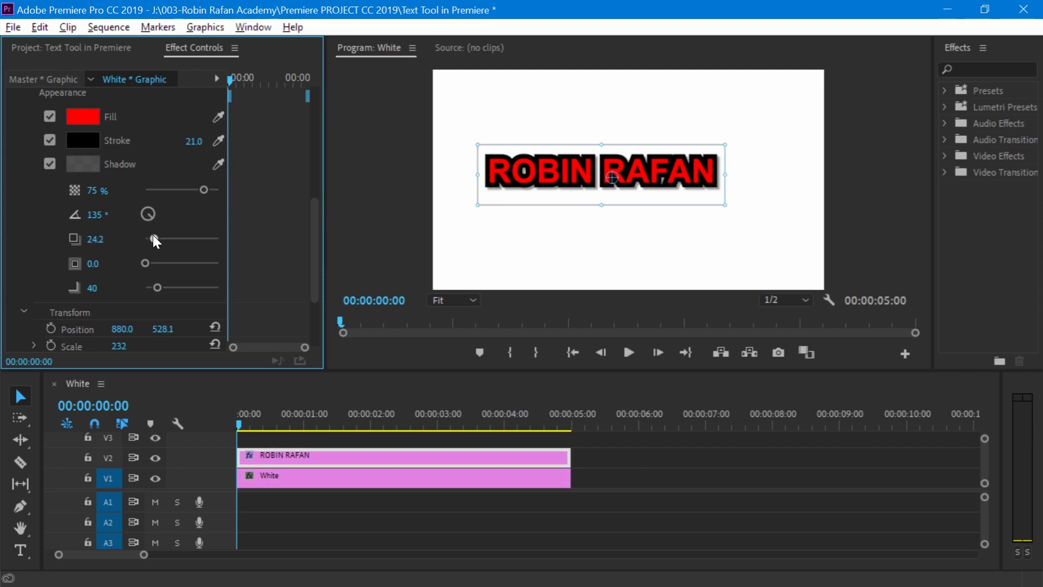
left_click_drag(152, 238, 214, 289)
left_click_drag(162, 262, 171, 262)
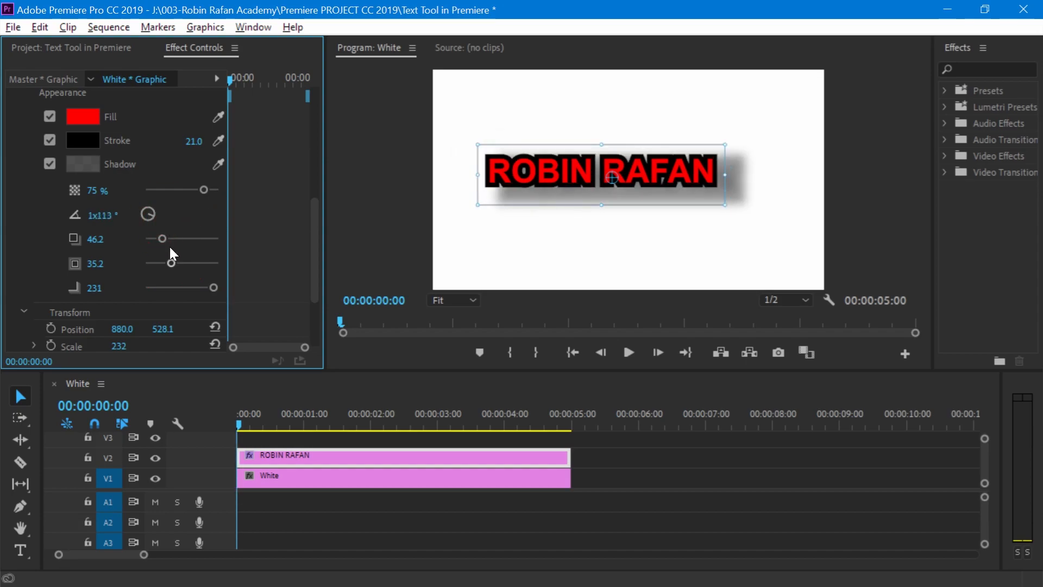
mouse_move(161, 239)
left_mouse_down()
mouse_move(147, 237)
mouse_move(158, 239)
left_mouse_up()
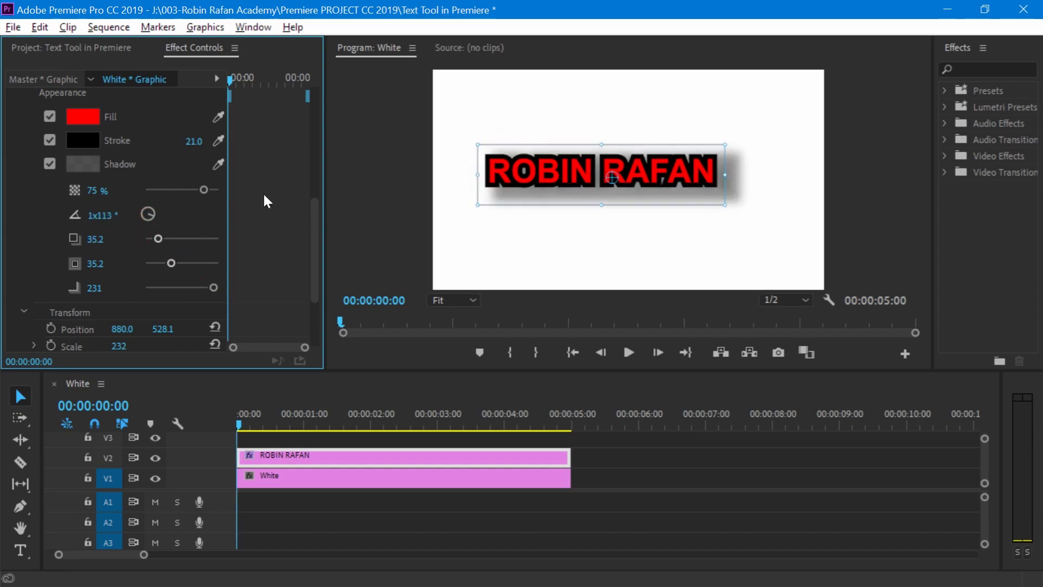
- Move the name title to position 946, 436.1 and adjust its scale, rotation and opacity
scroll(301, 265, "down", 4)
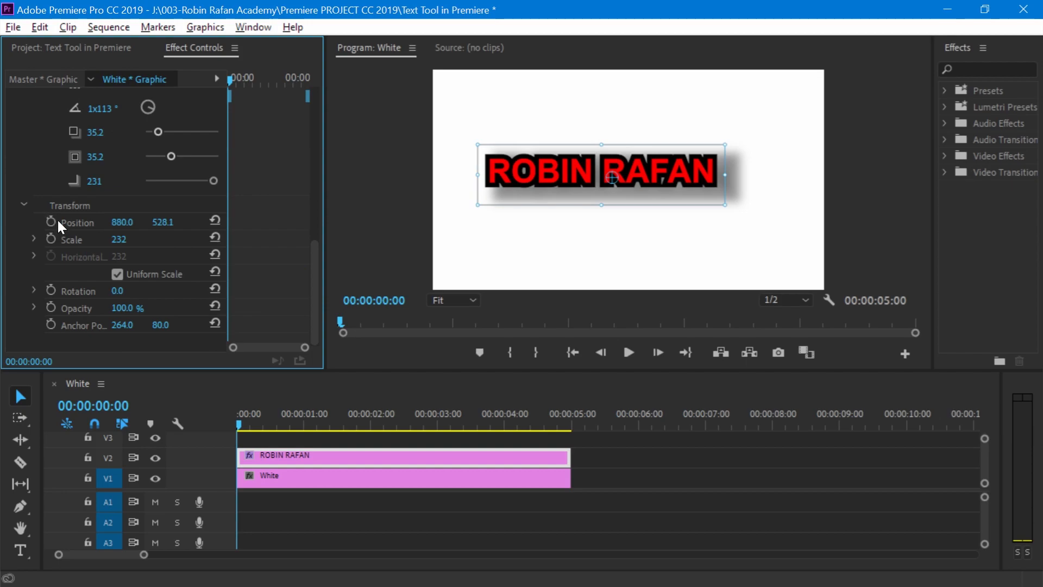
mouse_move(122, 222)
left_mouse_down()
mouse_move(230, 223)
mouse_move(134, 222)
mouse_move(111, 239)
mouse_move(133, 239)
left_mouse_up()
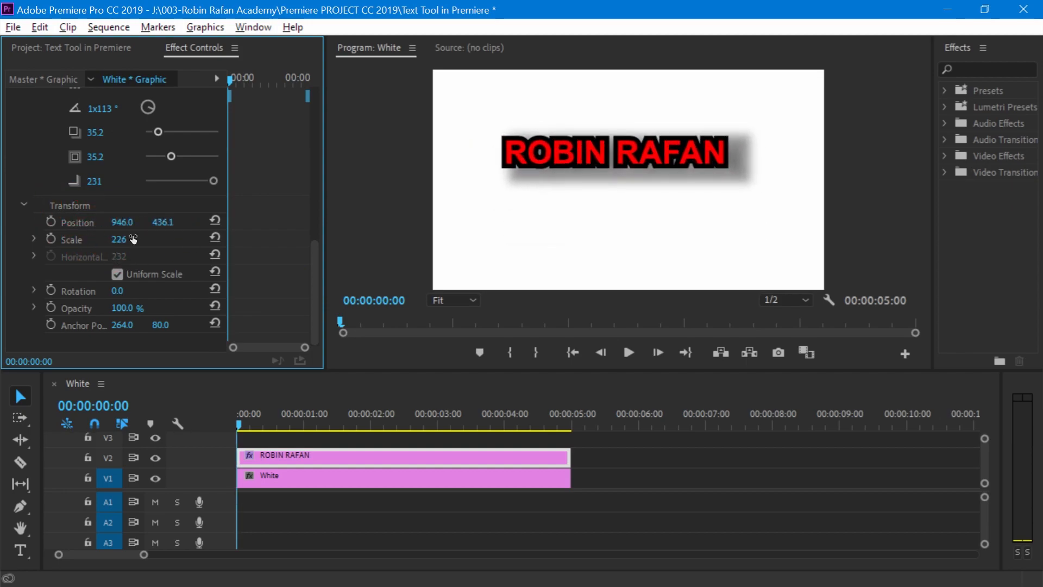
mouse_move(117, 291)
left_mouse_down()
mouse_move(157, 291)
mouse_move(118, 291)
left_mouse_up()
left_click_drag(122, 308, 69, 308)
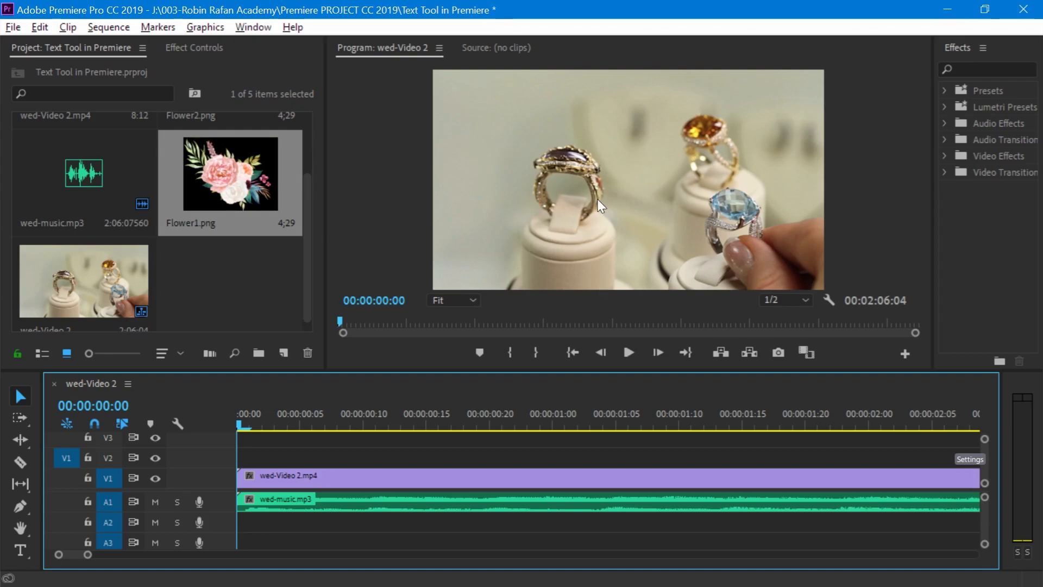
- Draw a wide, unfilled white-outlined rectangle across the rings in the wed-Video 2 sequence with the Rectangle tool
left_click(21, 508)
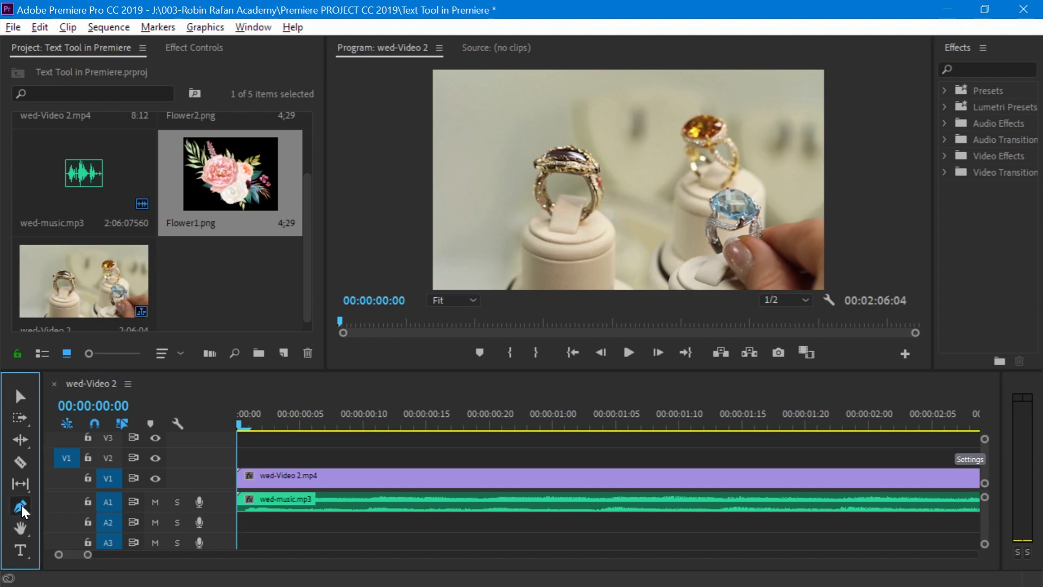
left_click(115, 522)
left_click_drag(484, 141, 580, 183)
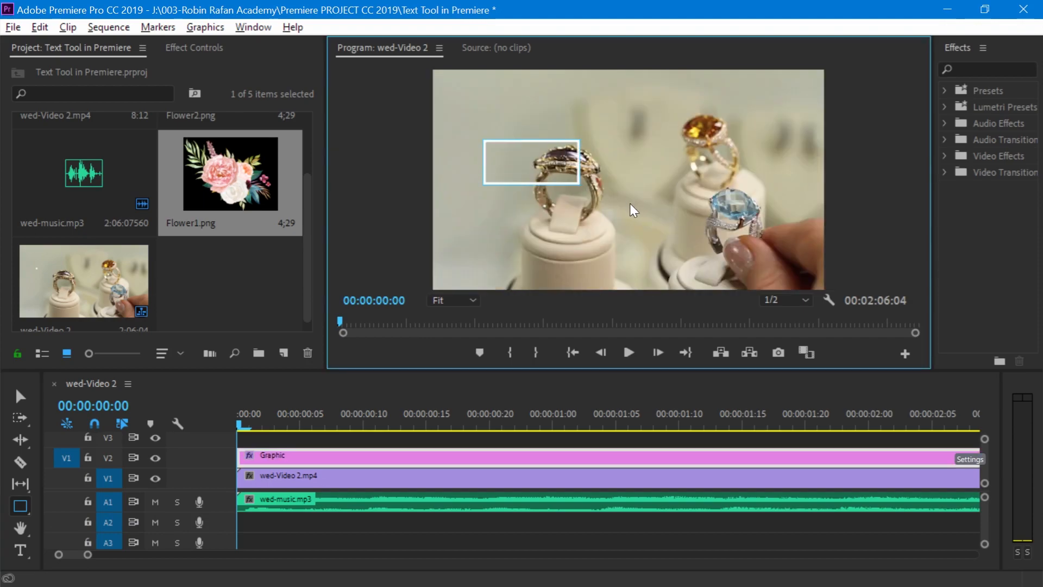
mouse_move(630, 206)
left_mouse_down()
mouse_move(794, 230)
mouse_move(777, 223)
left_mouse_up()
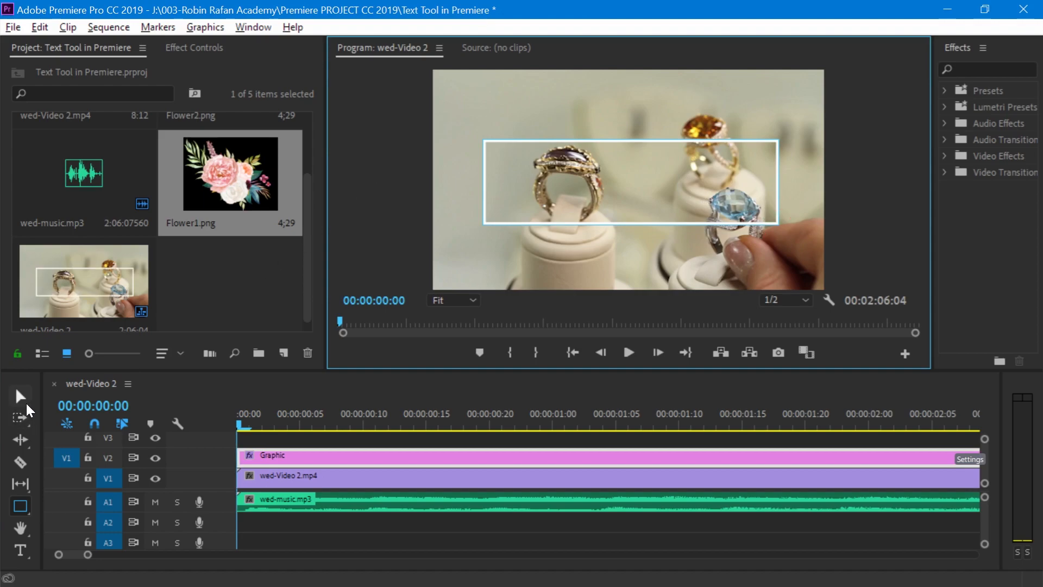
left_click(19, 396)
- Enable path keyframing for the rectangle at 00:00:00:00 and add a second path keyframe at 00:00:00:15
left_click(206, 48)
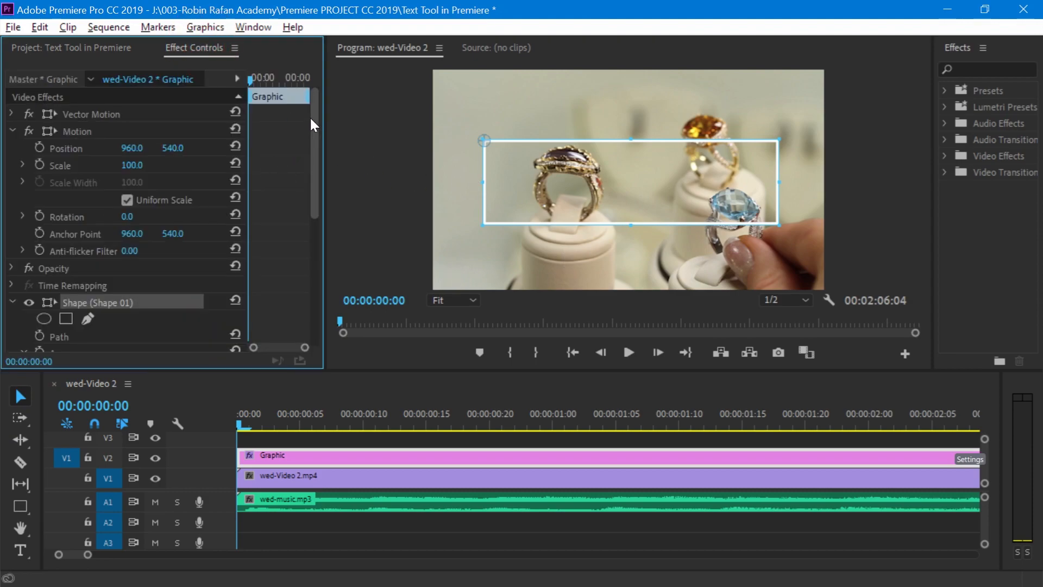
left_click_drag(311, 117, 302, 174)
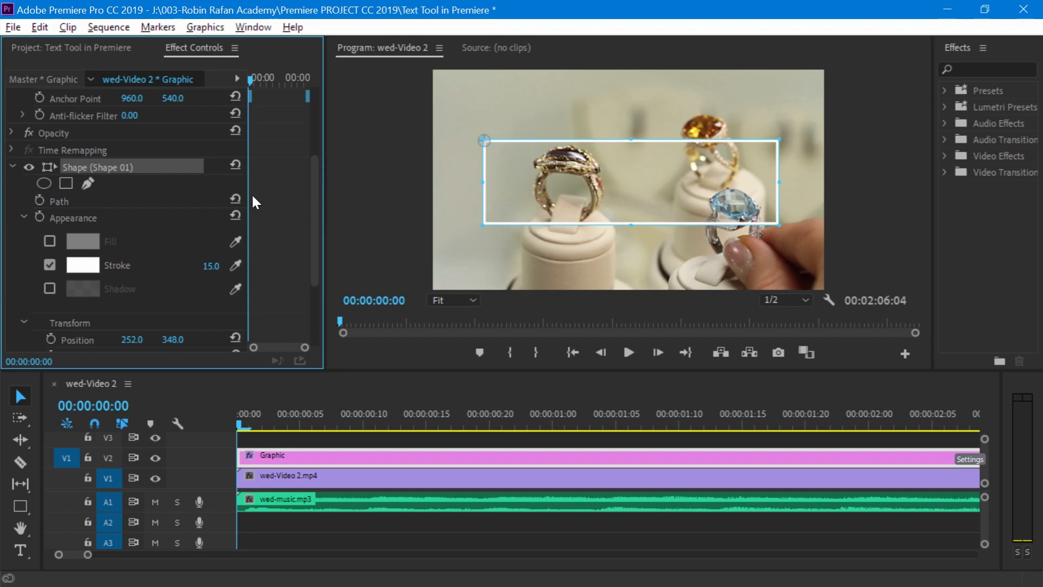
left_click(39, 200)
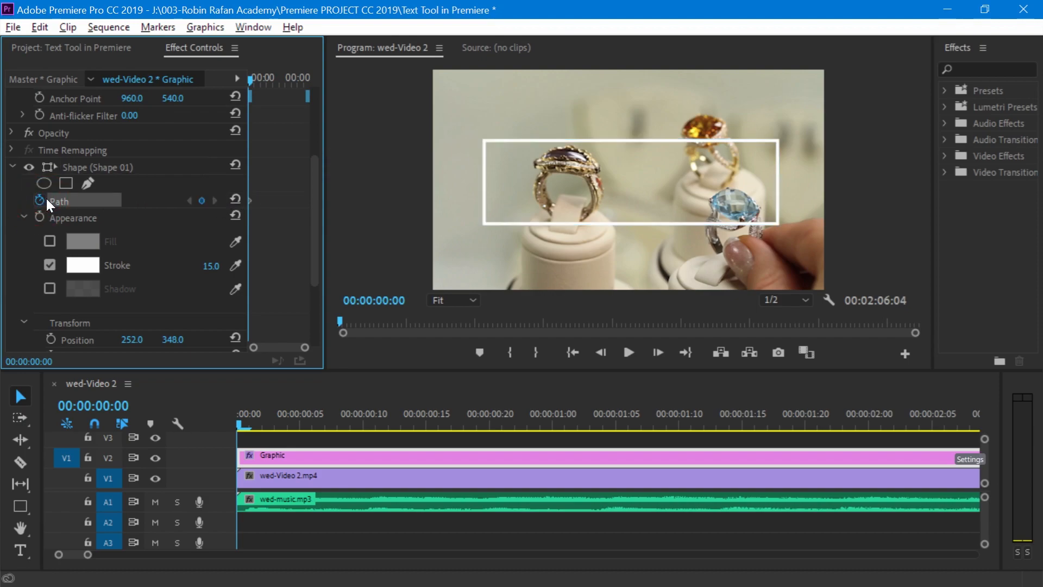
left_click_drag(254, 426, 422, 438)
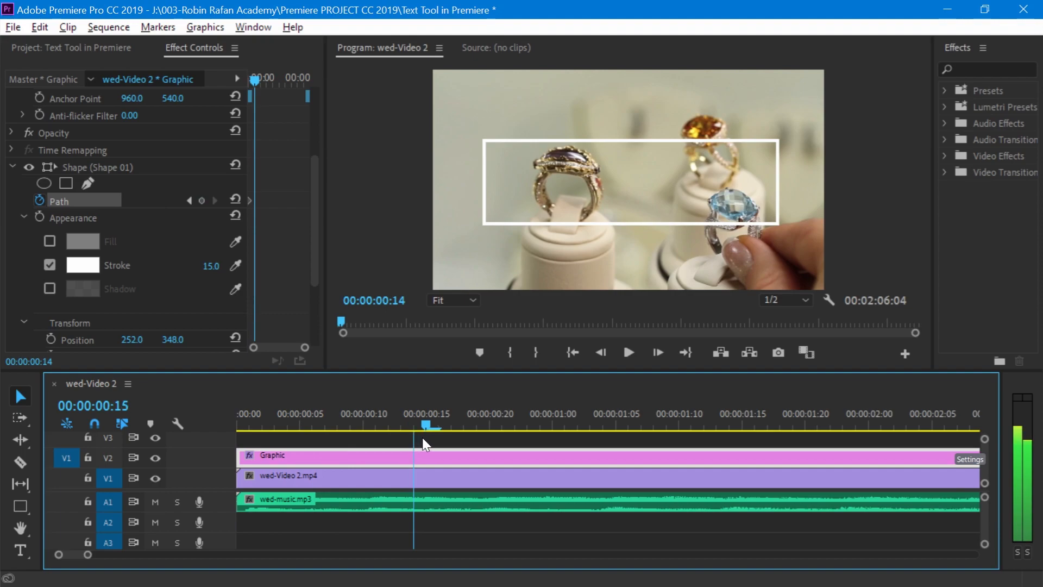
left_click(202, 201)
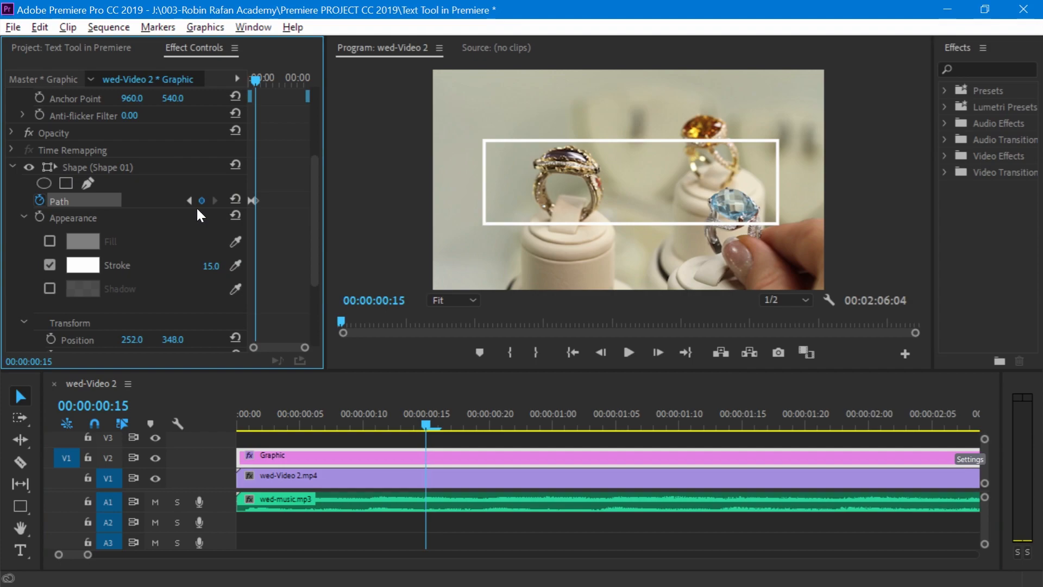
- At the first path keyframe, collapse the rectangle horizontally onto its left edge, and play back the animation
left_click(189, 201)
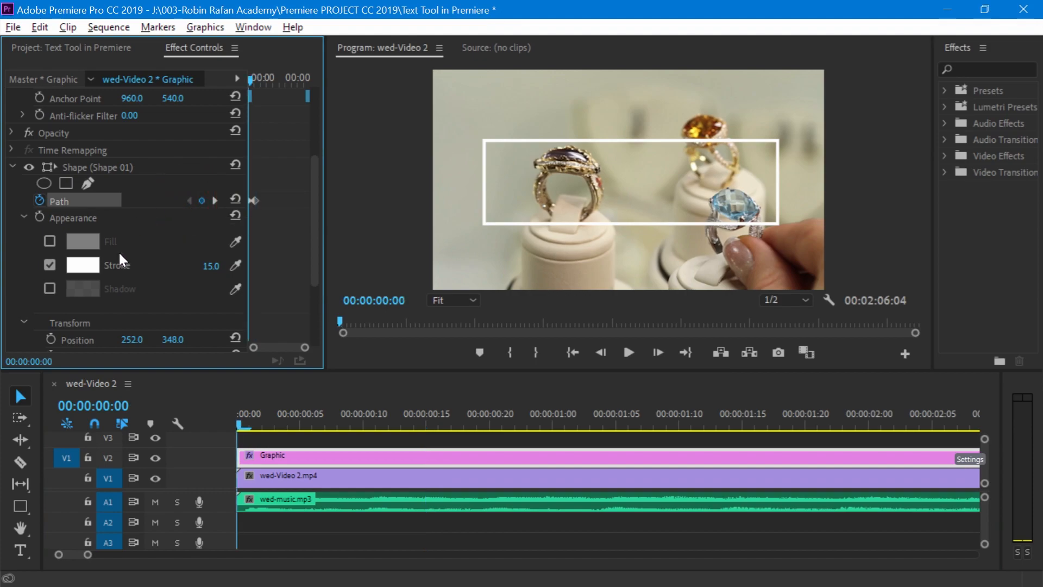
left_click(109, 162)
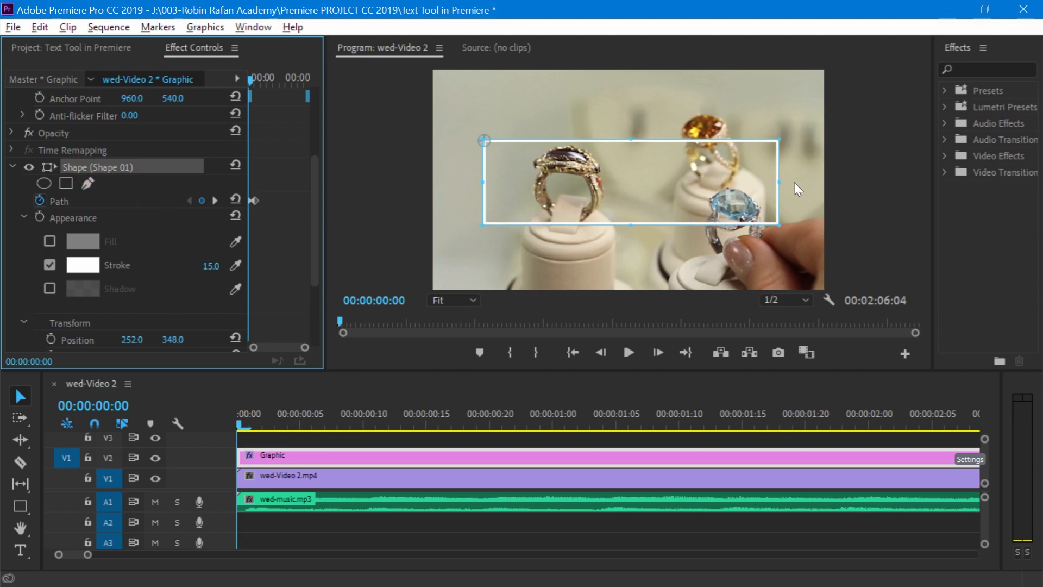
left_click_drag(780, 182, 485, 182)
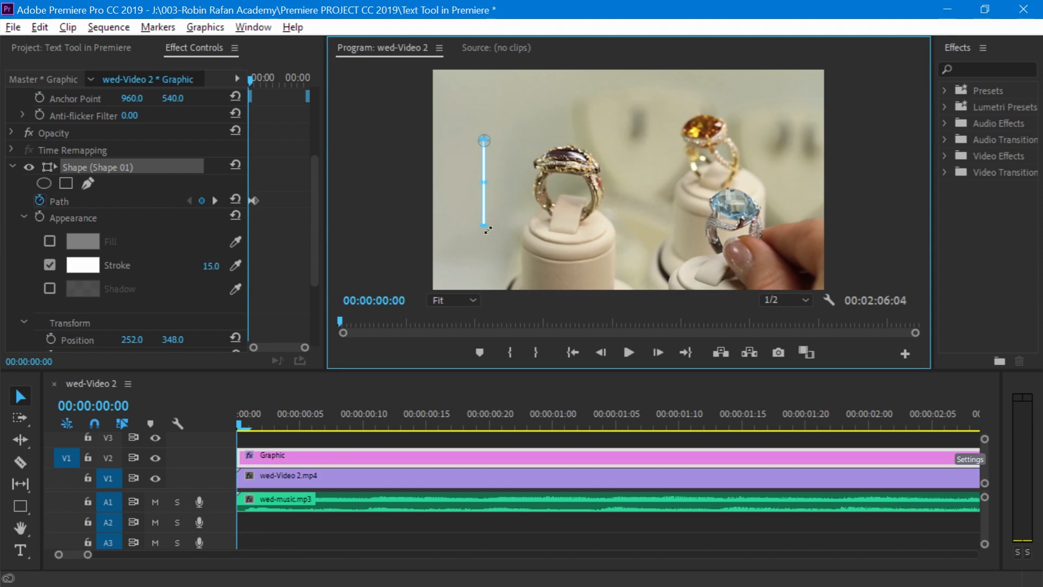
left_click(628, 353)
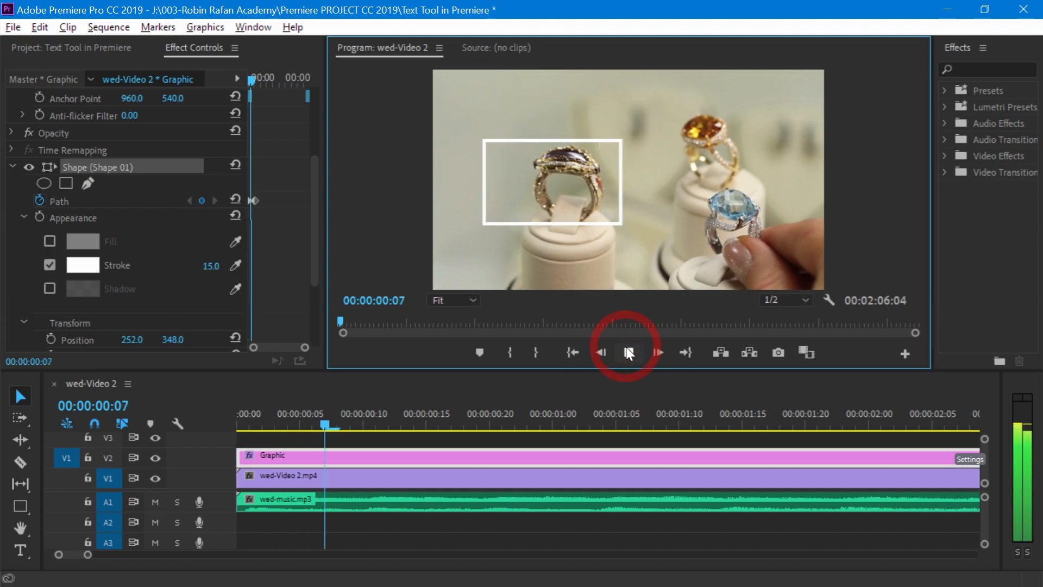
left_click(627, 352)
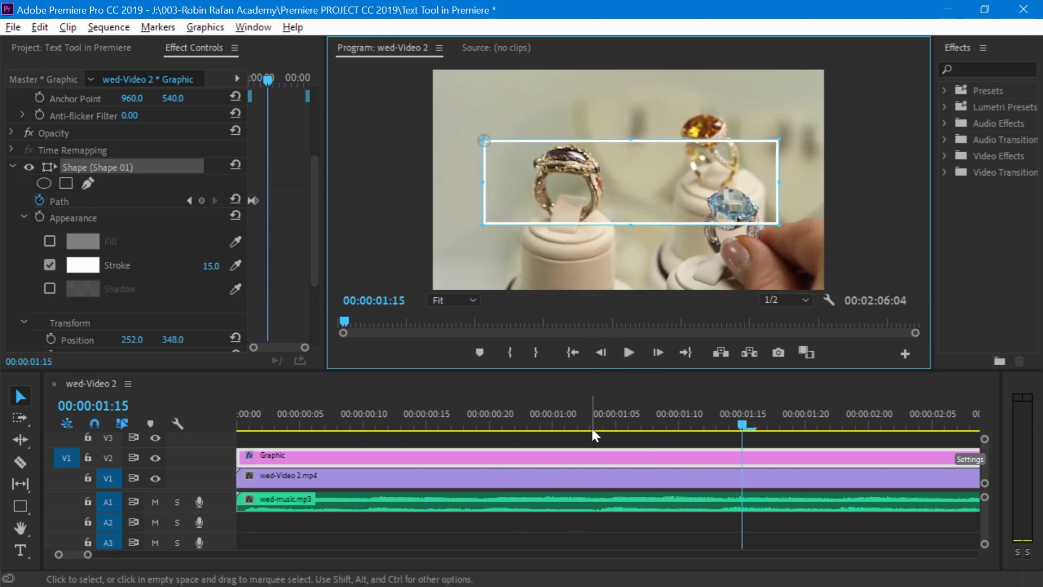
- Move the playhead to 00:00:00:15 and add Flower2.png to track V3 at the start of the sequence
left_click_drag(591, 426, 132, 426)
left_click_drag(239, 424, 430, 427)
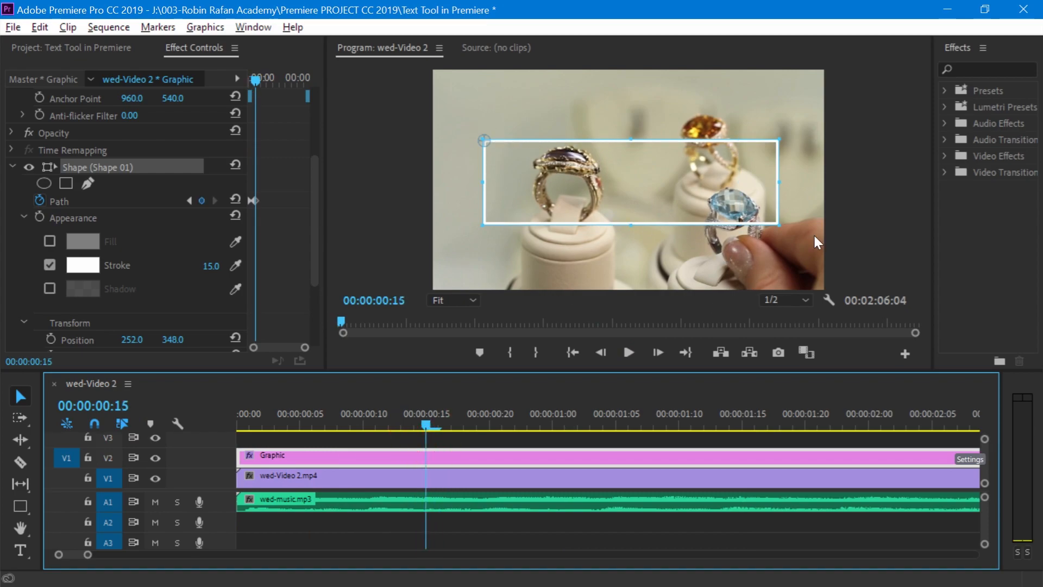
left_click(56, 49)
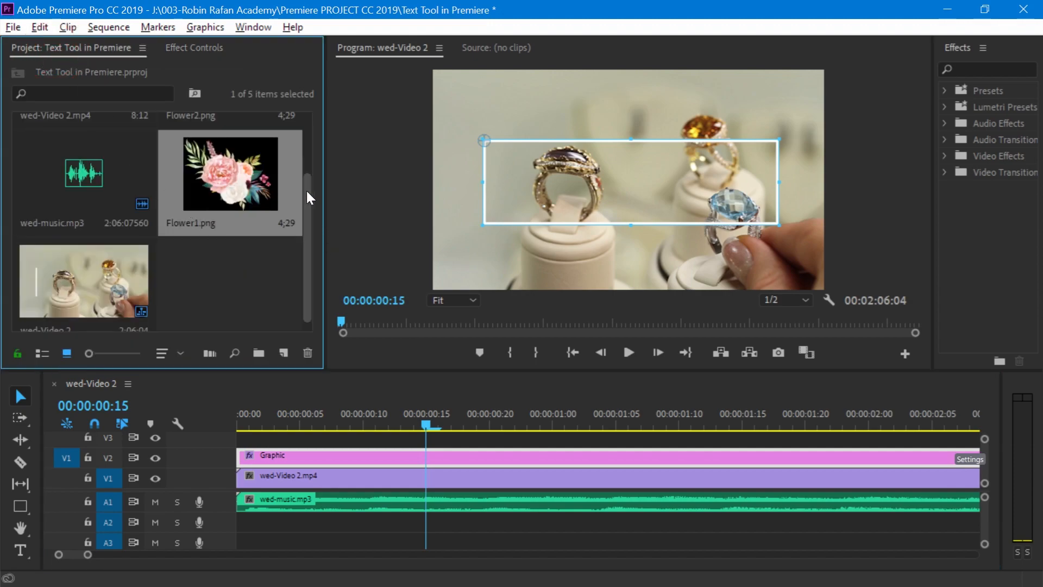
scroll(306, 191, "up", 2)
left_click_drag(230, 152, 290, 433)
left_click(186, 45)
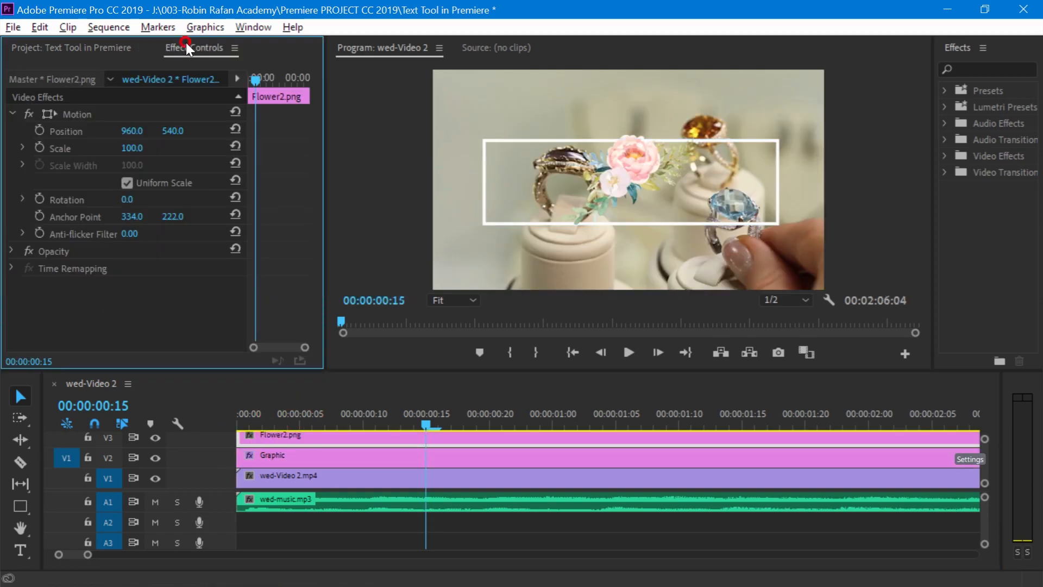
- Scale Flower2.png to 53.2 at position 276, 392 on the outline's upper-left corner, and shift its clip to start at 00:00:00:15
left_click(68, 114)
left_click_drag(695, 135, 521, 140)
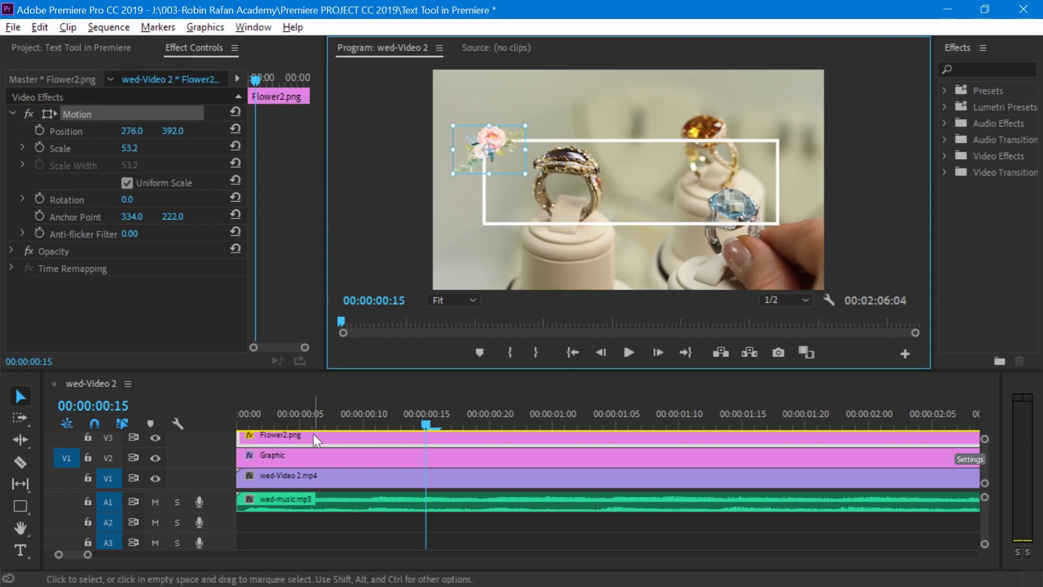
left_click_drag(306, 435, 490, 441)
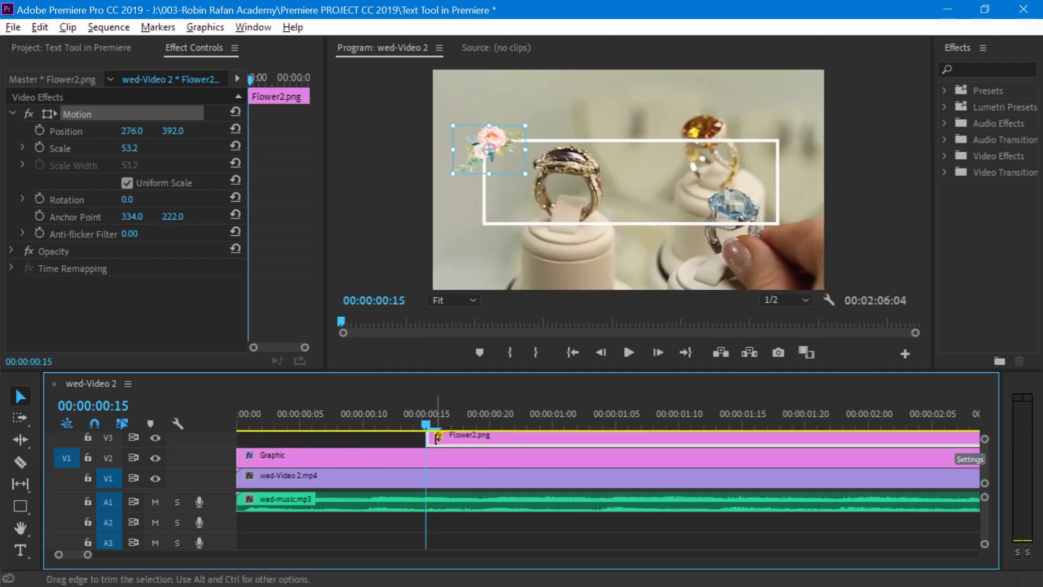
- Keyframe Flower2.png's scale to grow from 0 at 00:00:00:15 to 53.2 at 00:00:01:00
left_click(68, 113)
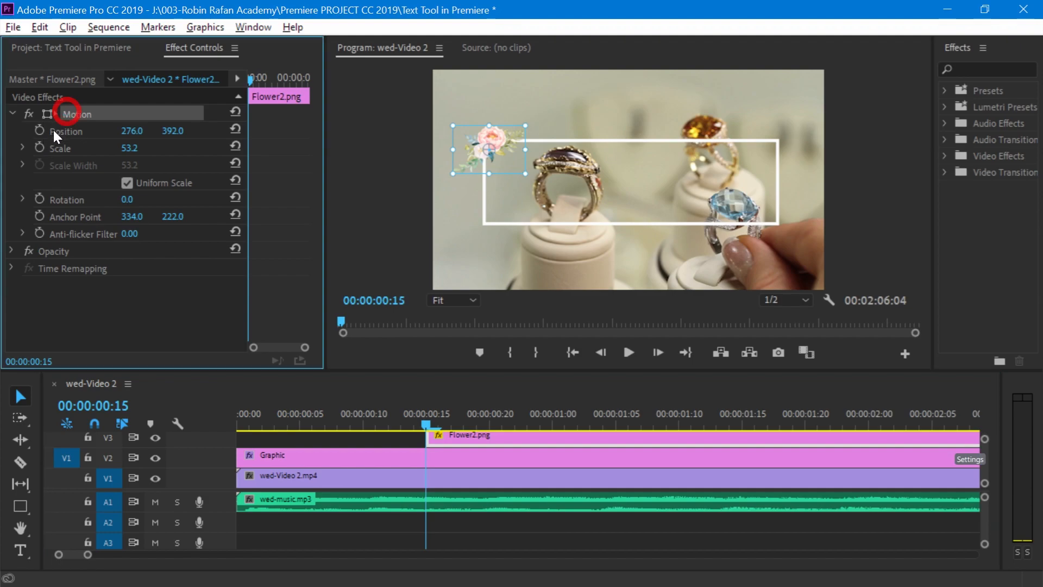
left_click(39, 145)
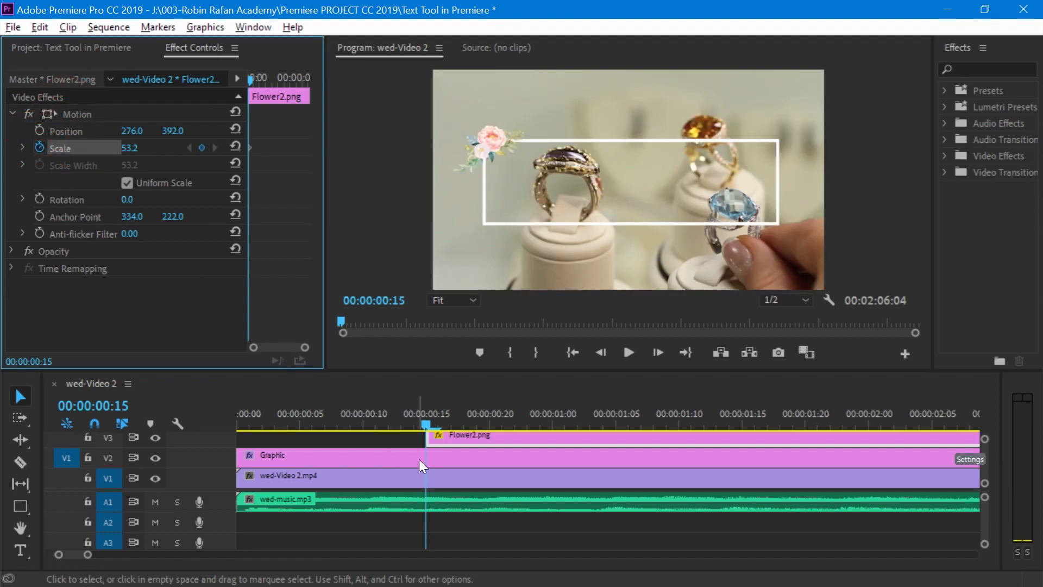
left_click_drag(432, 423, 554, 433)
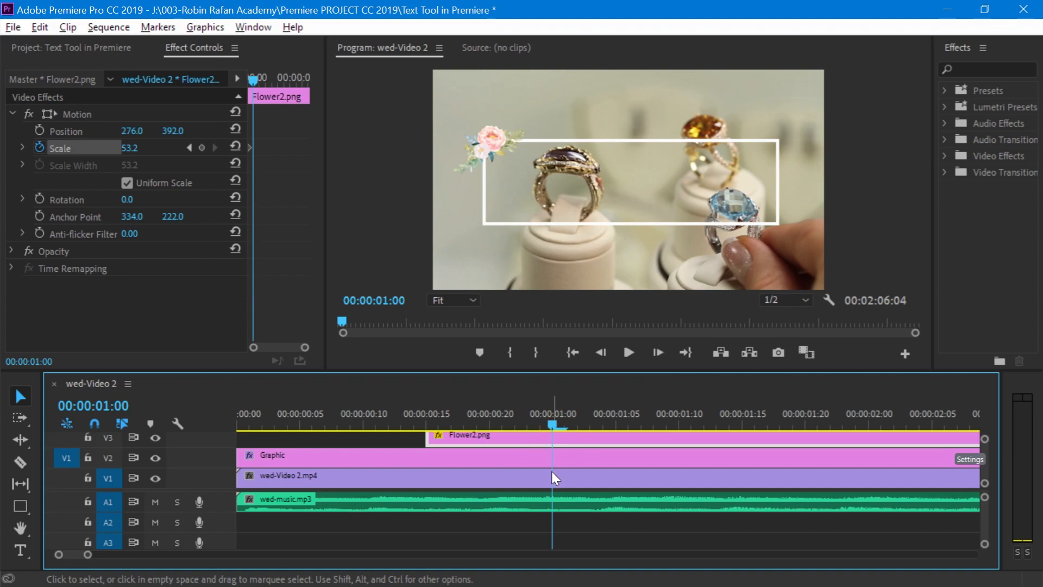
left_click(201, 146)
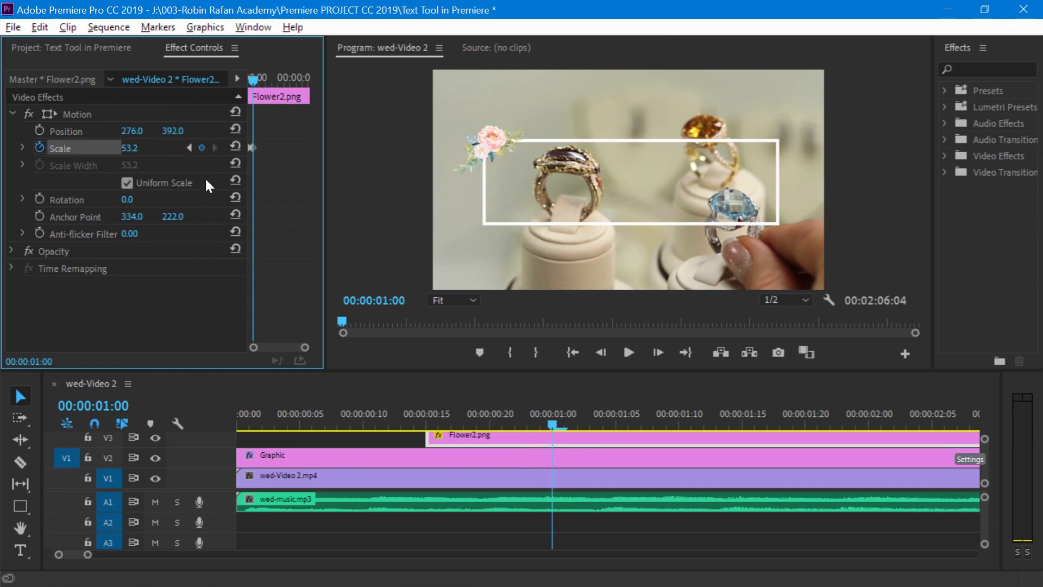
left_click(190, 148)
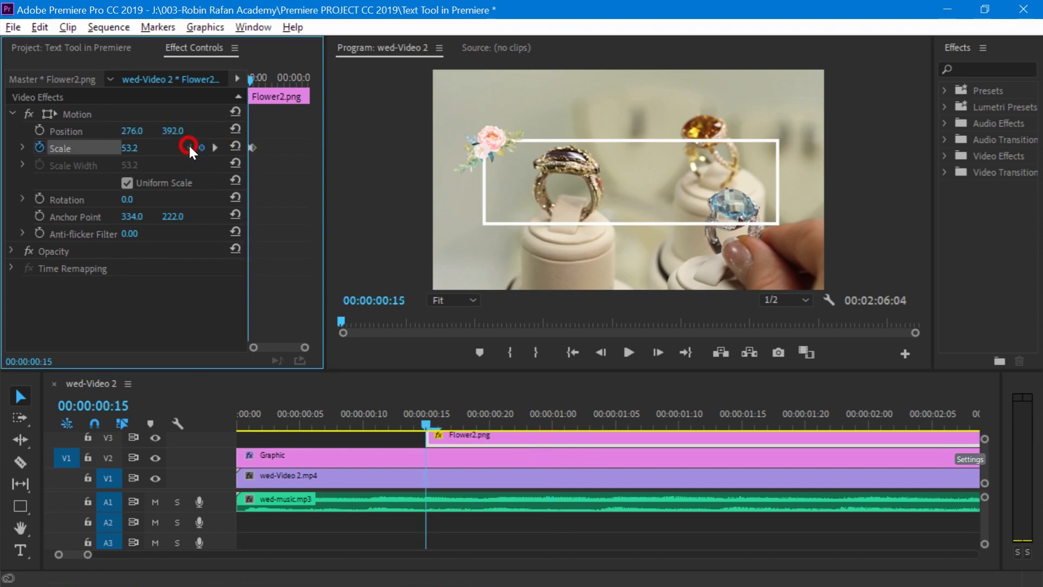
left_click_drag(133, 149, 102, 149)
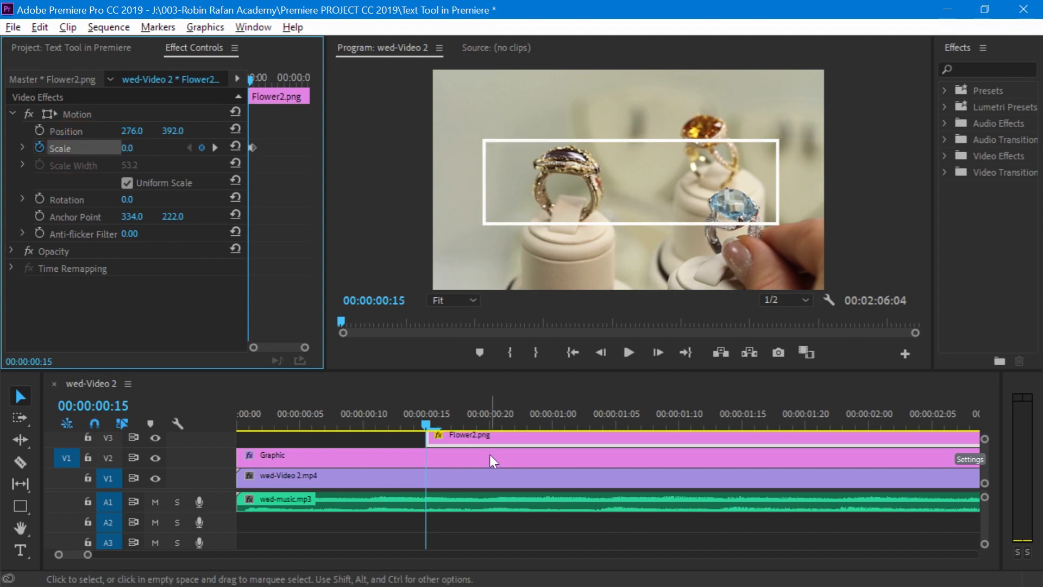
- Add Flower1.png to track V4 from 00:00:00:15, scaled to 45.7, rotated -27° and placed at 1656, 700 on the outline's lower-right corner
scroll(984, 460, "up", 1)
left_click(68, 27)
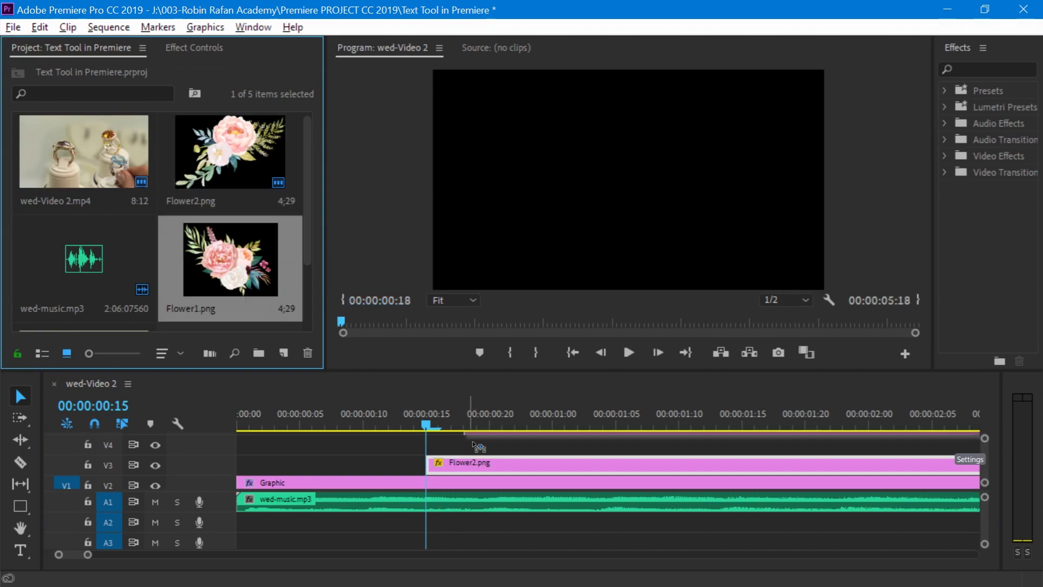
left_click_drag(476, 447, 482, 449)
left_click(194, 48)
left_click(76, 114)
left_click_drag(694, 230, 672, 213)
left_click_drag(653, 201, 787, 225)
- Keyframe Flower1.png's scale to grow from 0 at 00:00:00:15 to 45.7 at 00:00:01:00
left_click(40, 147)
left_click_drag(426, 425, 551, 432)
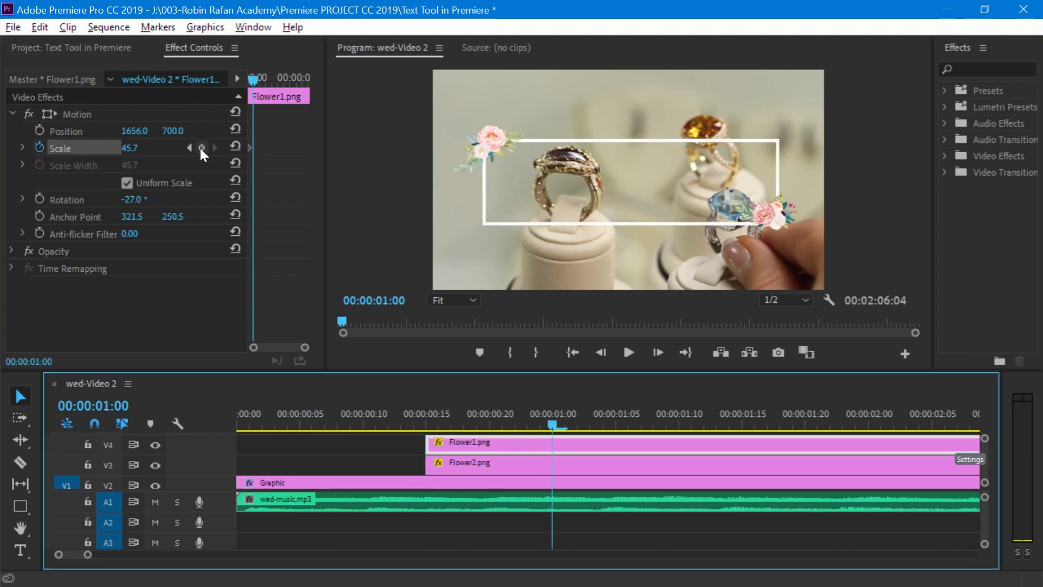
left_click(201, 147)
left_click(189, 148)
left_click_drag(130, 148, 103, 148)
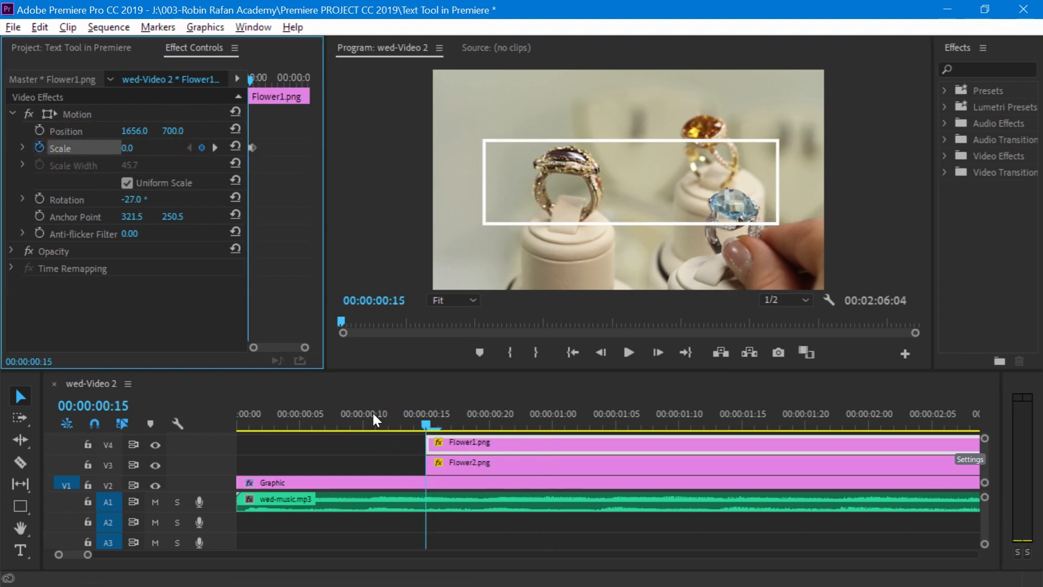
- Play back the sequence from the start to preview the outline and flower animations
left_click_drag(373, 413, 244, 400)
left_click(629, 353)
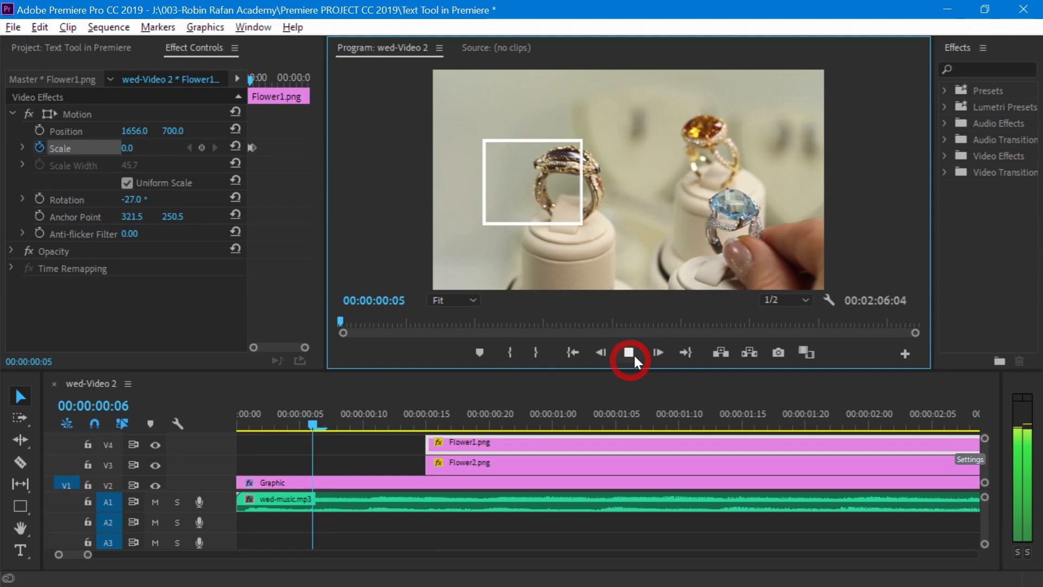
left_click(634, 351)
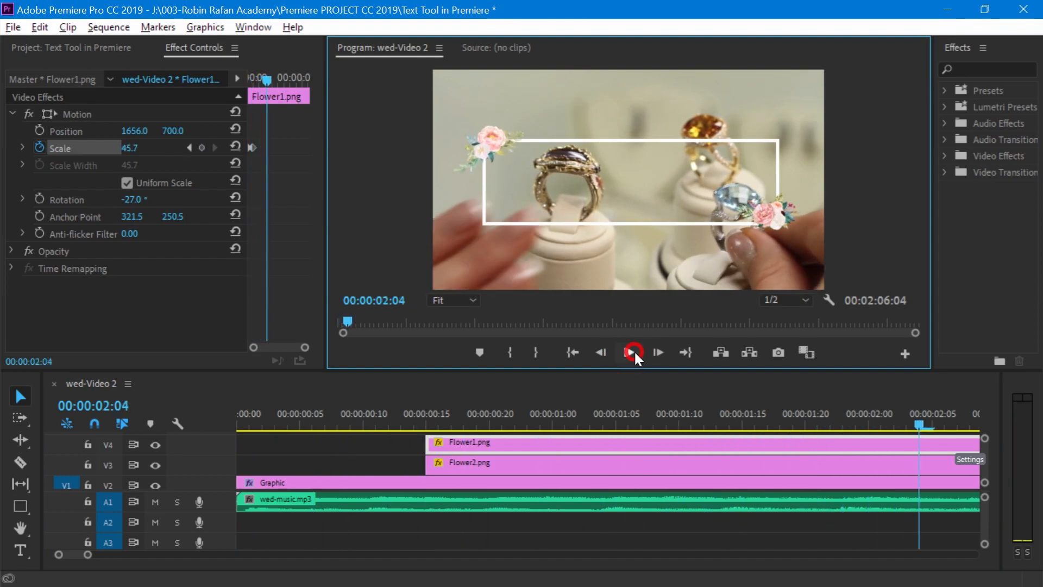
- At 00:00:00:14, add a text layer inside the outline with the couple's names joined by the word WEB
left_click_drag(618, 416, 415, 426)
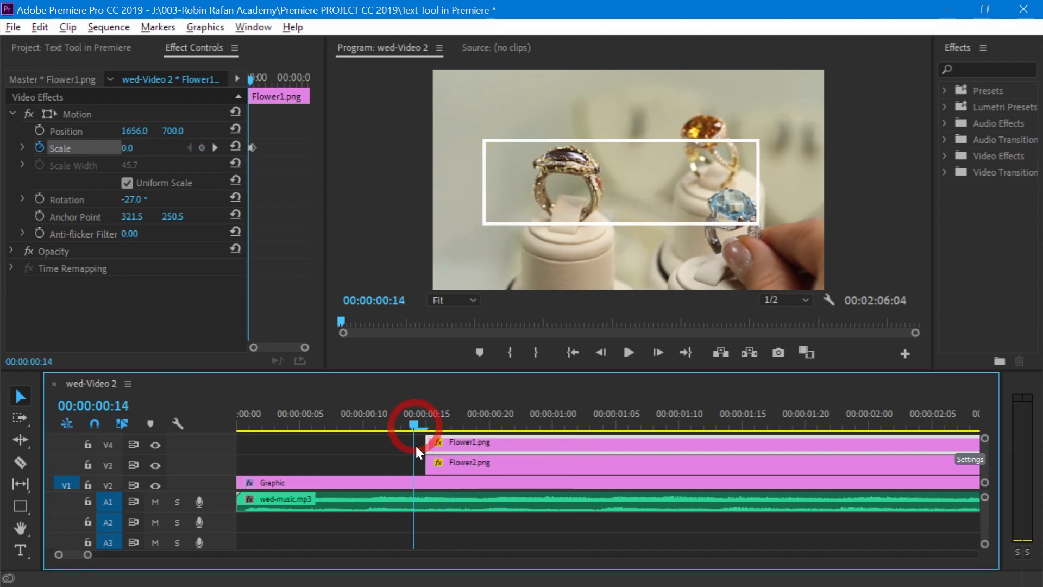
left_click(20, 550)
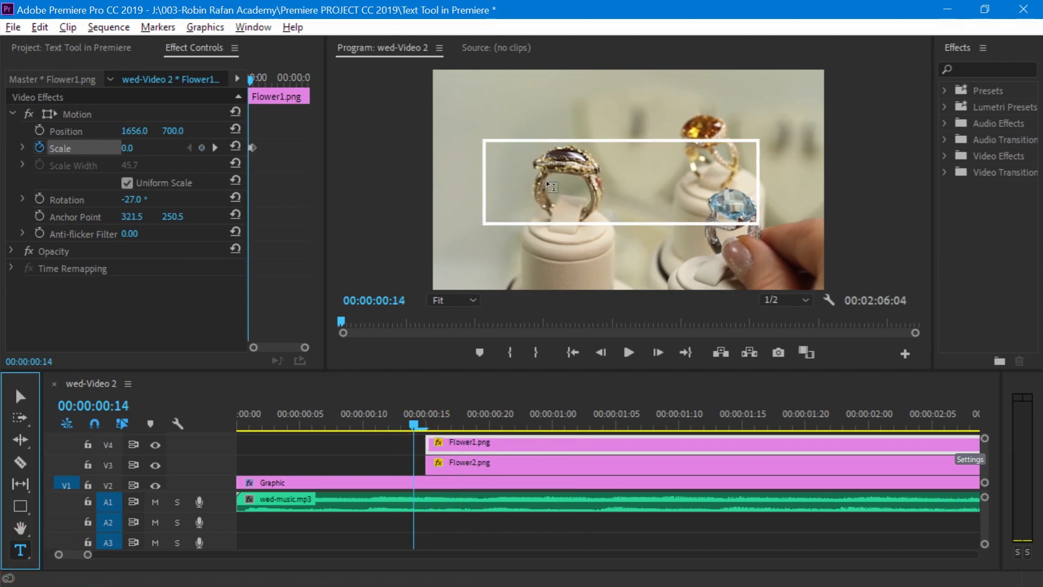
left_click(546, 178)
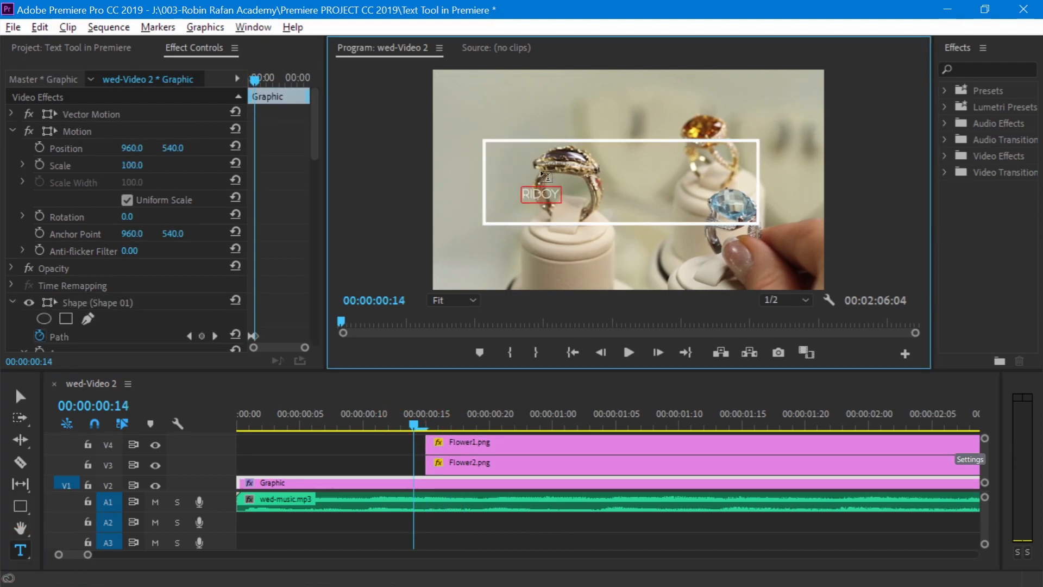
left_click(20, 396)
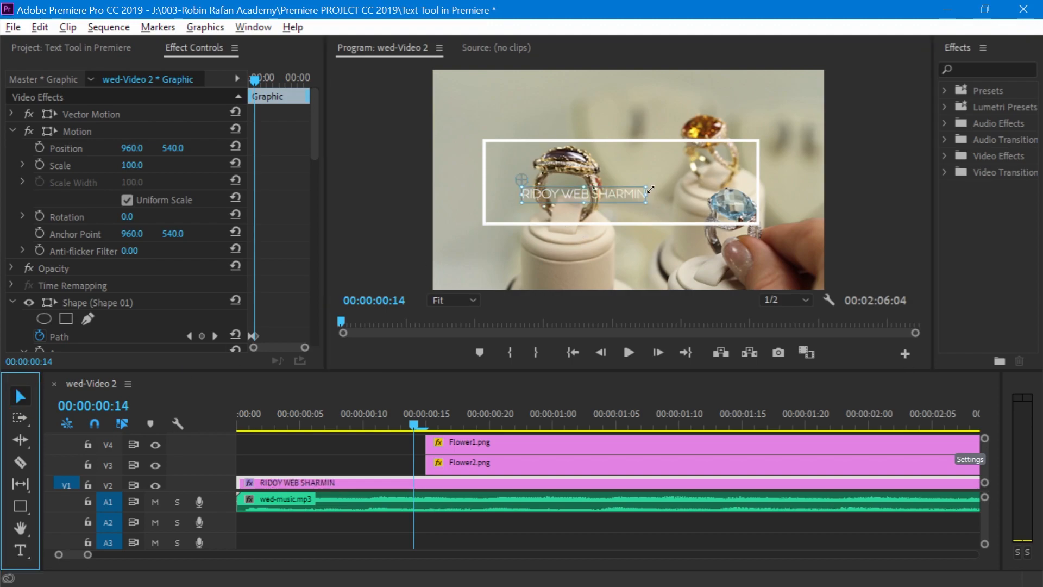
- Set the names title's font size to 128 and reposition it within the white outline
mouse_move(132, 165)
left_mouse_down()
mouse_move(149, 165)
mouse_move(135, 165)
left_mouse_up()
left_click(12, 131)
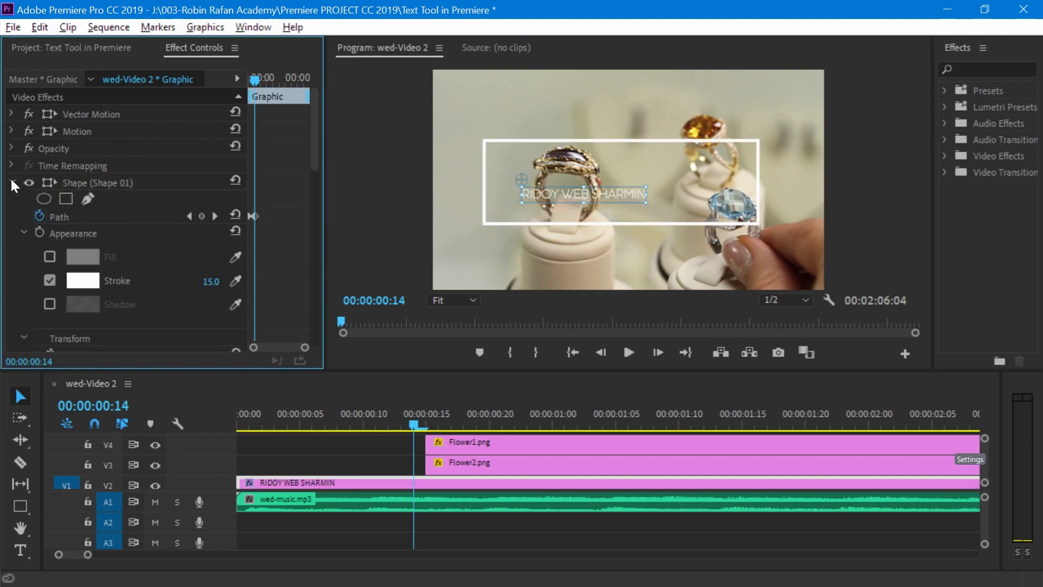
left_click(12, 181)
left_click_drag(315, 124, 314, 147)
left_click_drag(151, 231, 183, 231)
left_click_drag(636, 193, 621, 189)
- Correct the middle word of the names title from WEB to WED
double_click(624, 190)
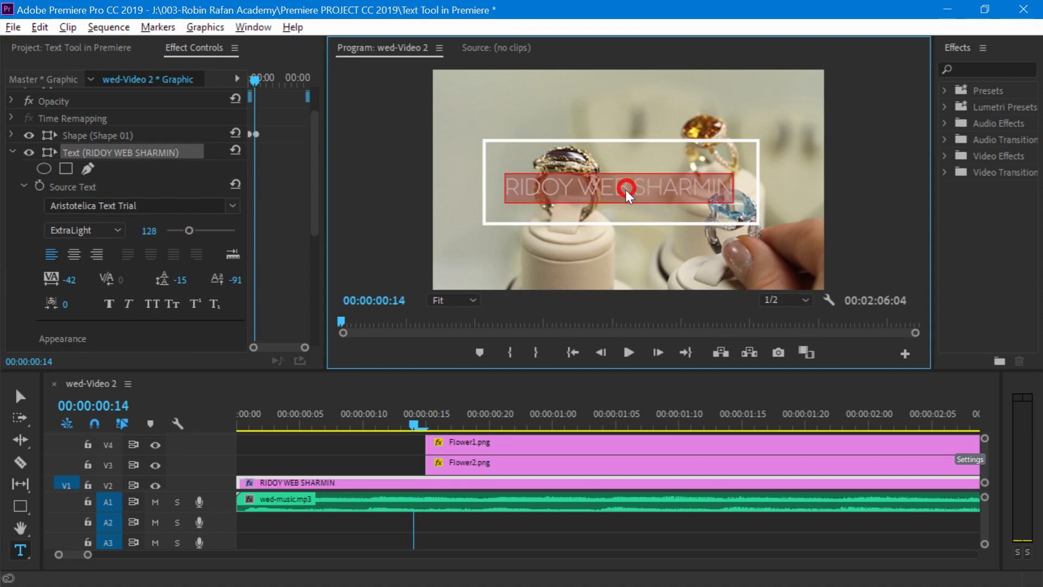
left_click(628, 189)
key("BackSpace")
type("D")
key("Escape")
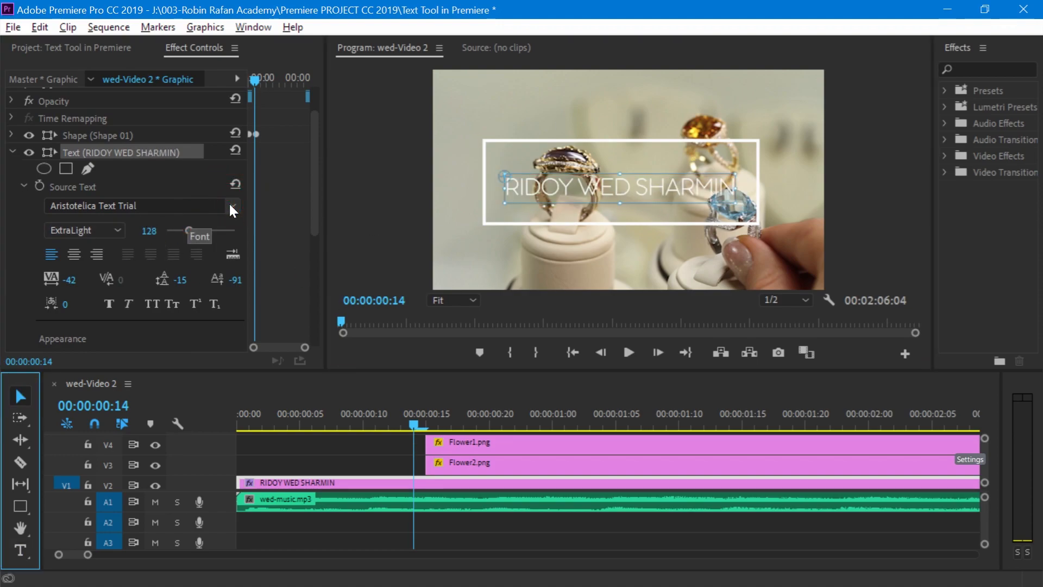
- Change the names title's font to AvantGarde-Book and set its tracking to 0
left_click(231, 205)
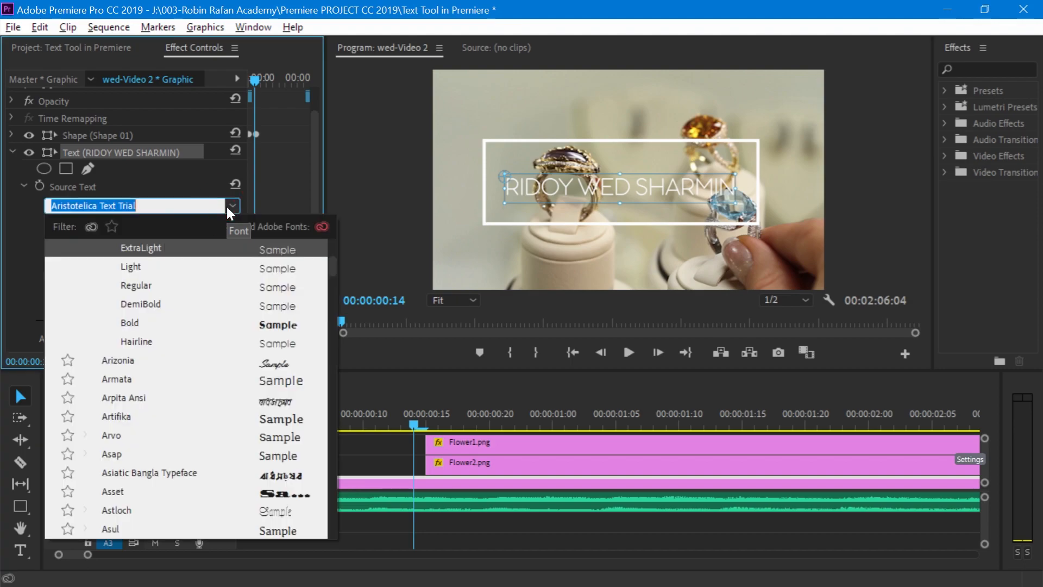
scroll(275, 345, "down", 4)
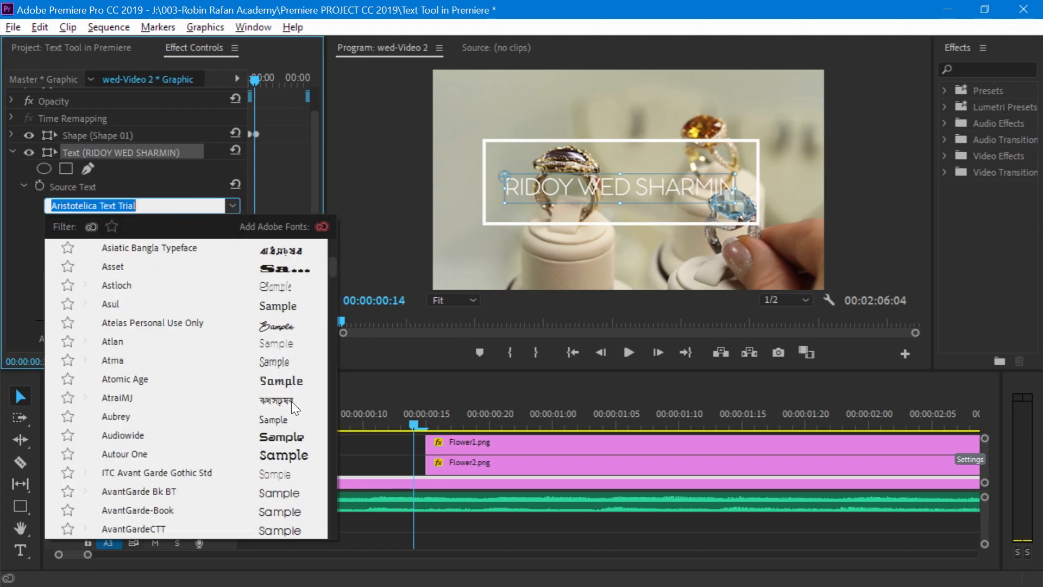
left_click(285, 492)
left_click(233, 210)
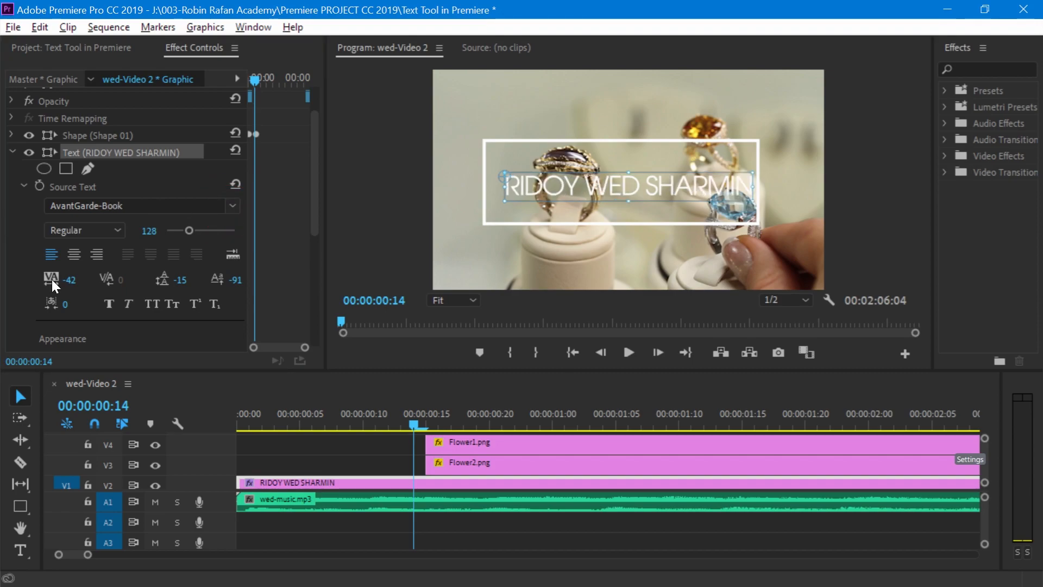
left_click(74, 280)
type("0")
key("Return")
- Give the names title a yellow fill and a shadow, and shift it left to fit inside the outline
scroll(135, 245, "down", 4)
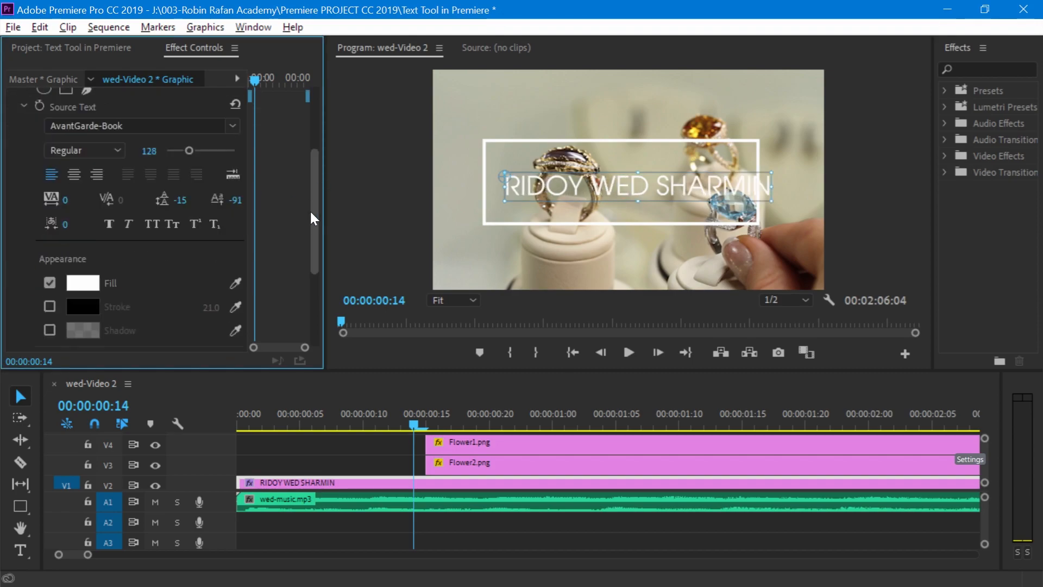
left_click(83, 233)
left_click(567, 262)
left_click(702, 215)
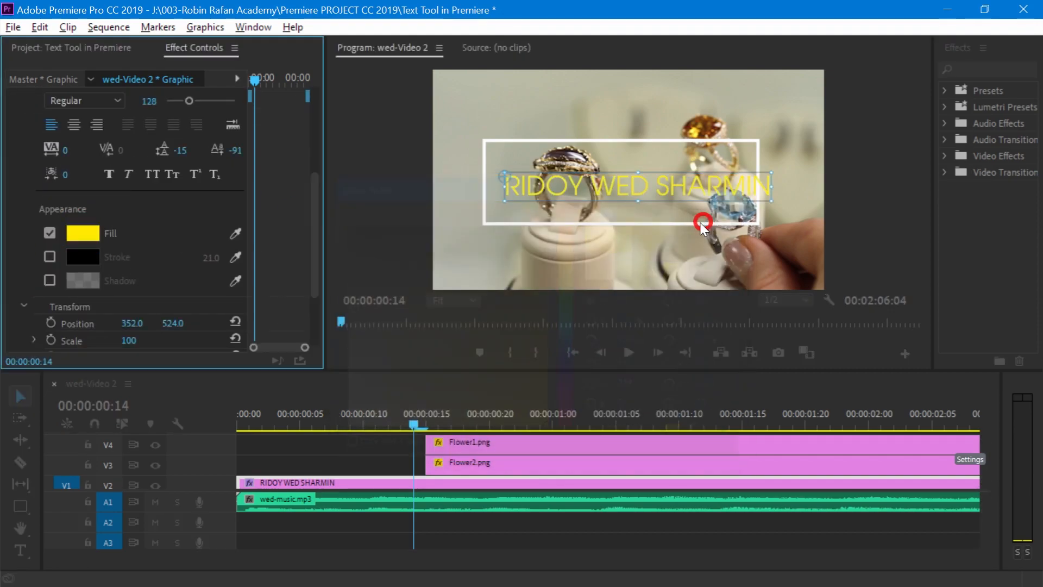
left_click(50, 280)
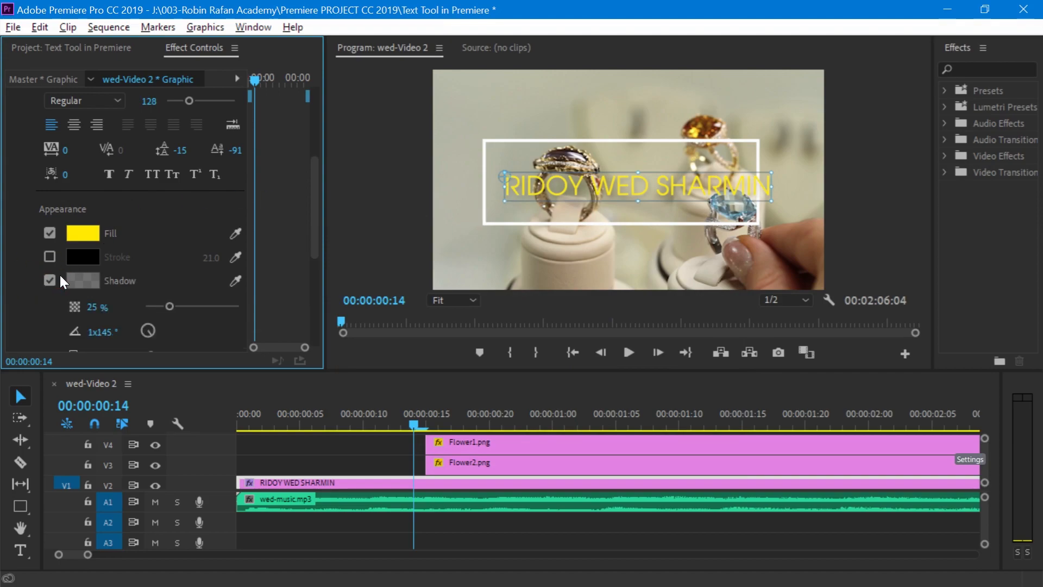
left_click_drag(681, 197, 660, 187)
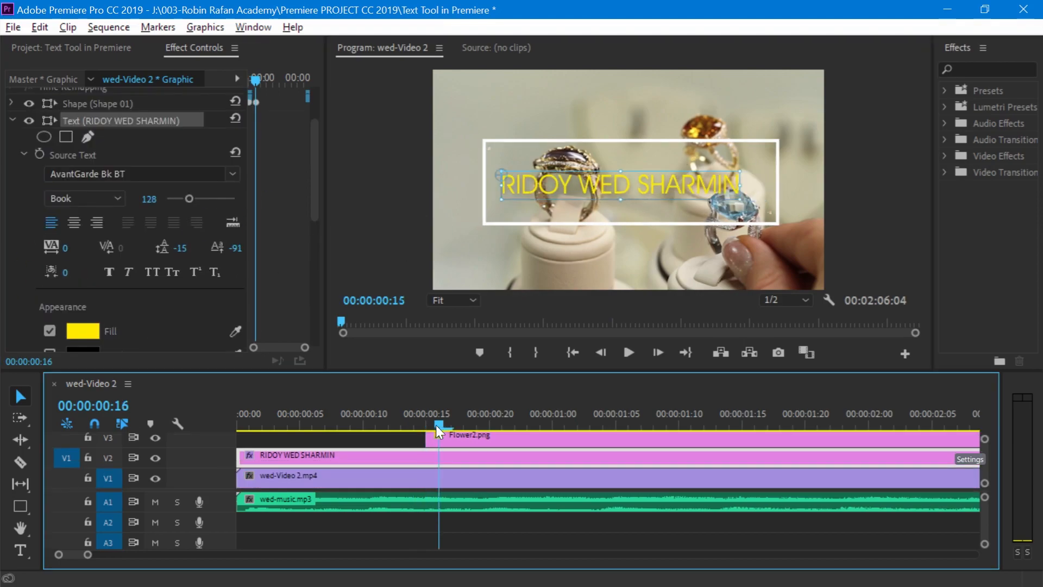
- Turn on keyframing for the names title's Position and Opacity at 00:00:00:20
left_click_drag(439, 432, 502, 435)
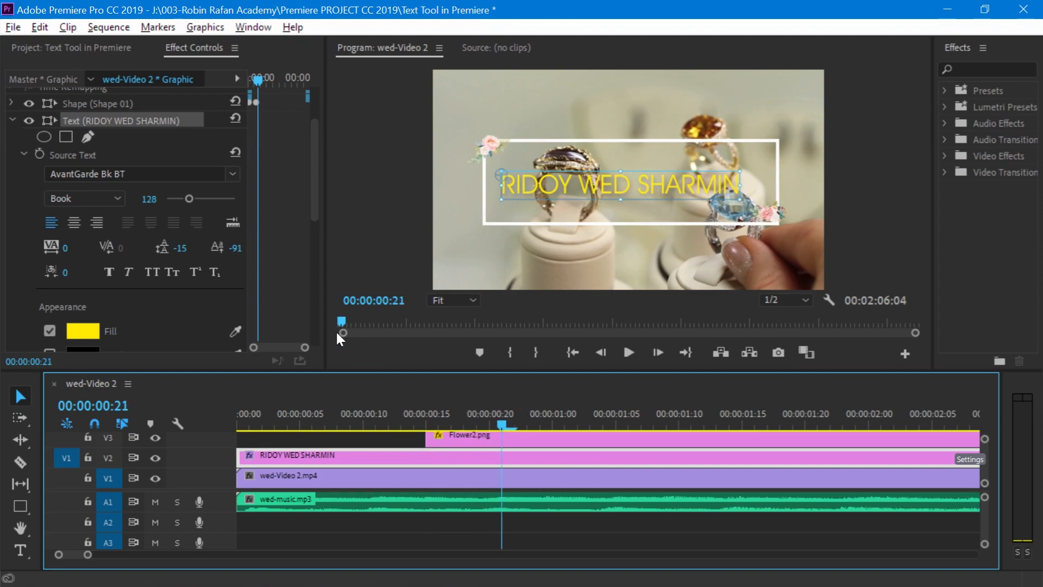
left_click_drag(311, 125, 299, 262)
key("Left")
left_click(50, 221)
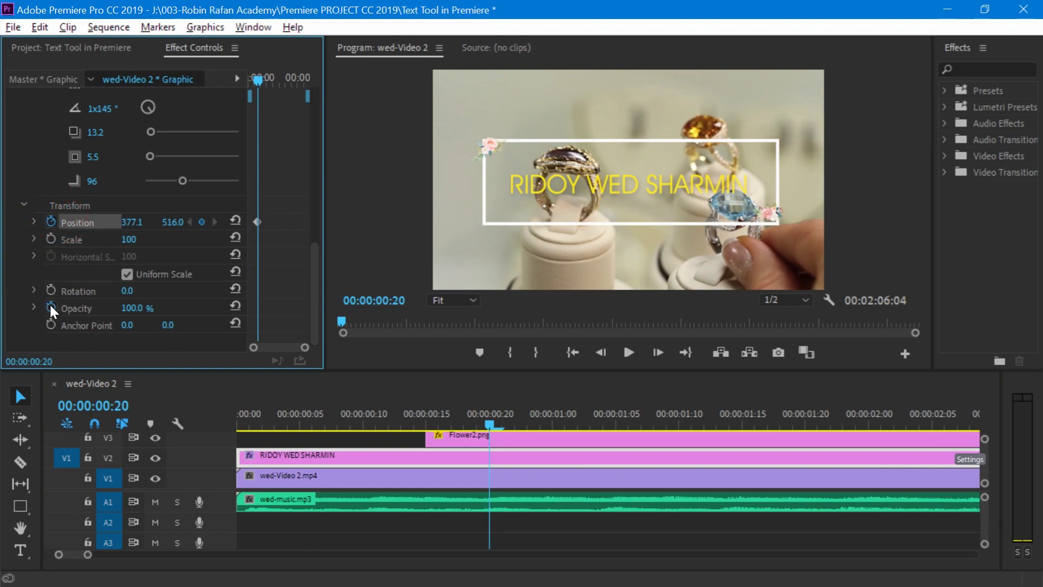
left_click(51, 306)
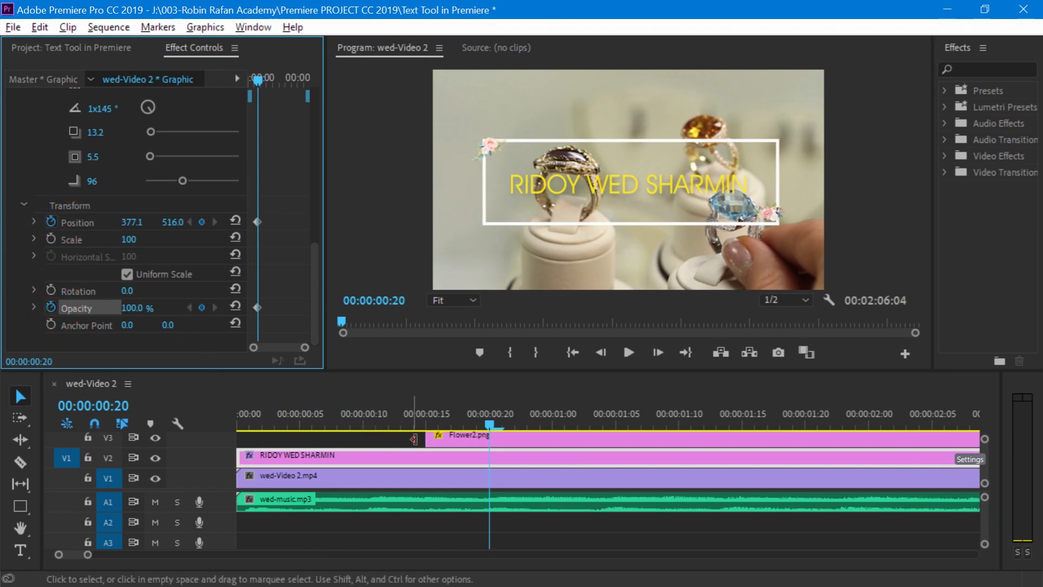
- Add Position and Opacity keyframes to the names title at 00:00:01:05, keeping the current values
left_click_drag(494, 425, 615, 438)
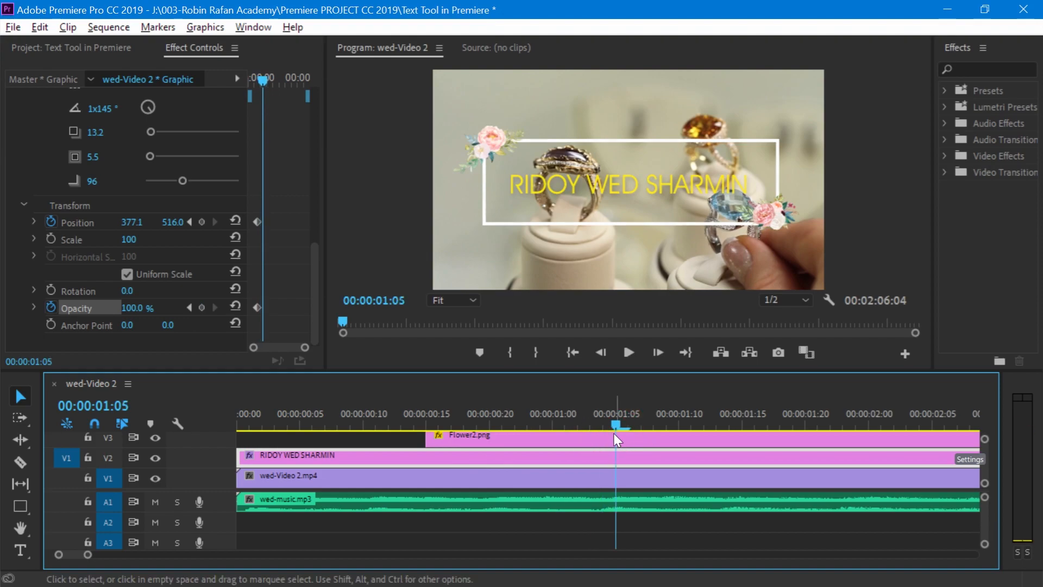
left_click(202, 222)
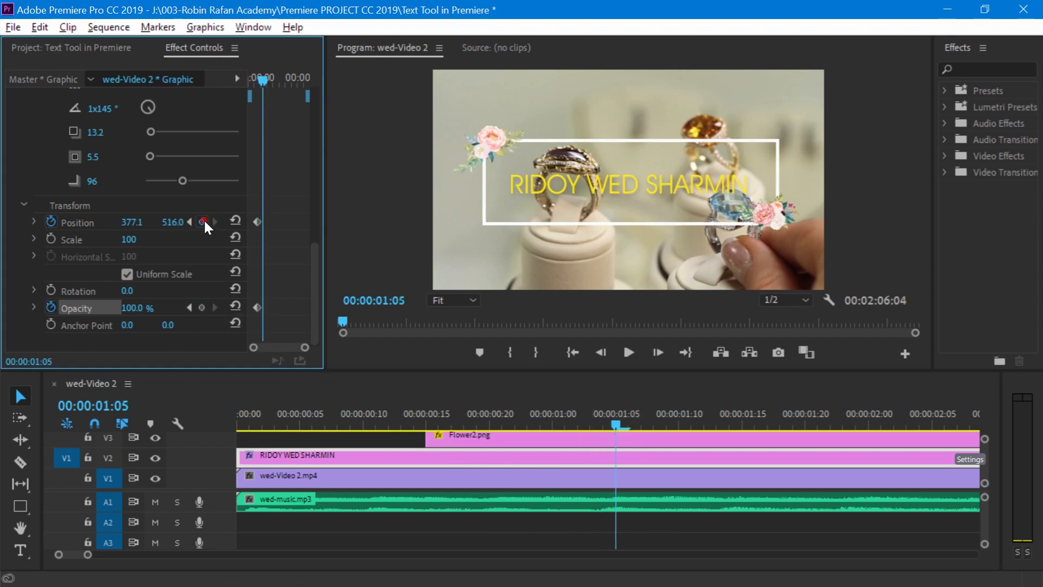
left_click(203, 307)
- At the names title's first keyframe, 00:00:00:20, set its vertical position to 550 and its opacity to 0%
left_click(189, 308)
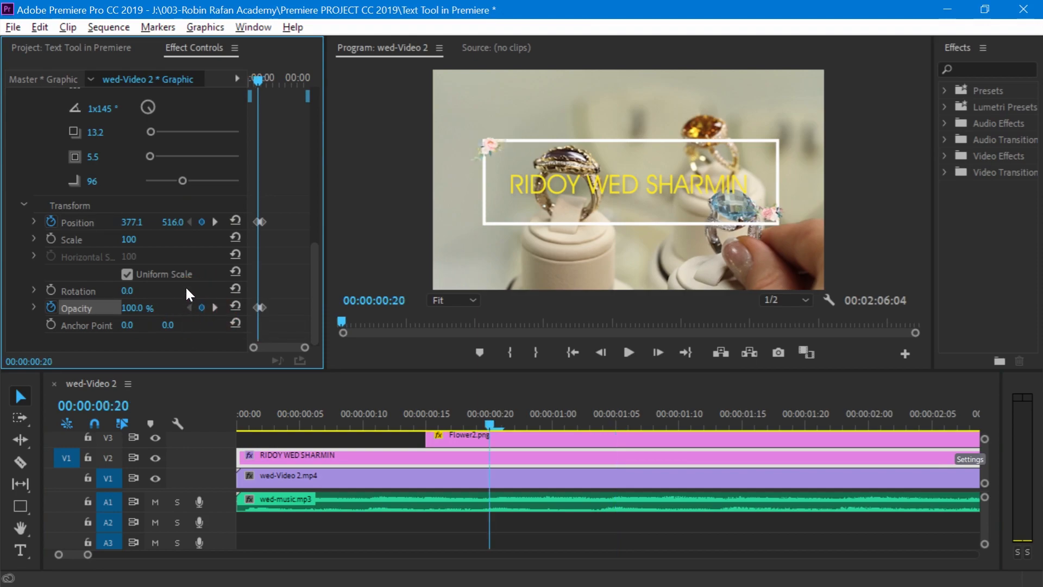
left_click_drag(172, 221, 161, 294)
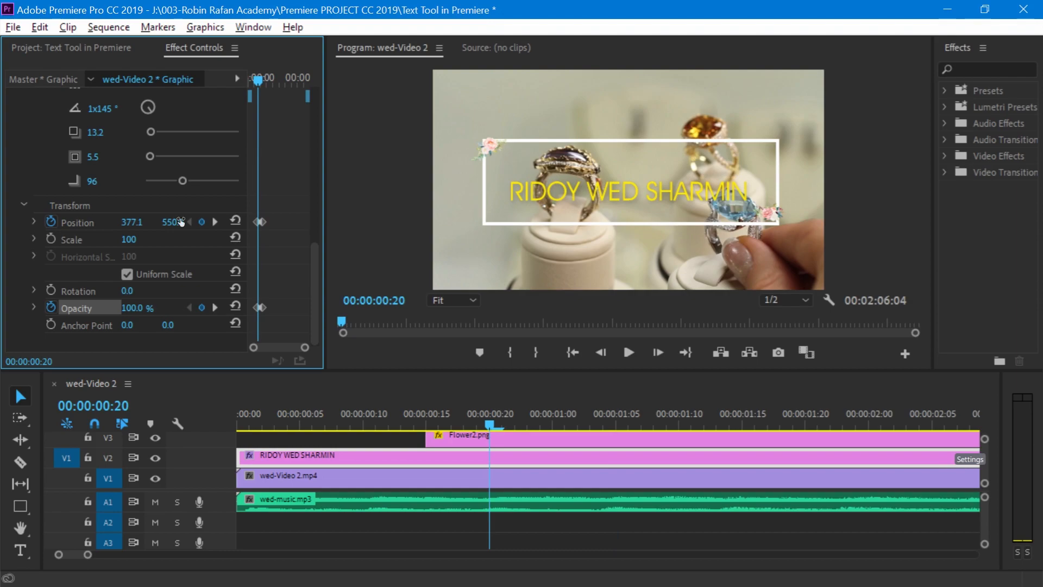
left_click(136, 307)
type("0")
key("Return")
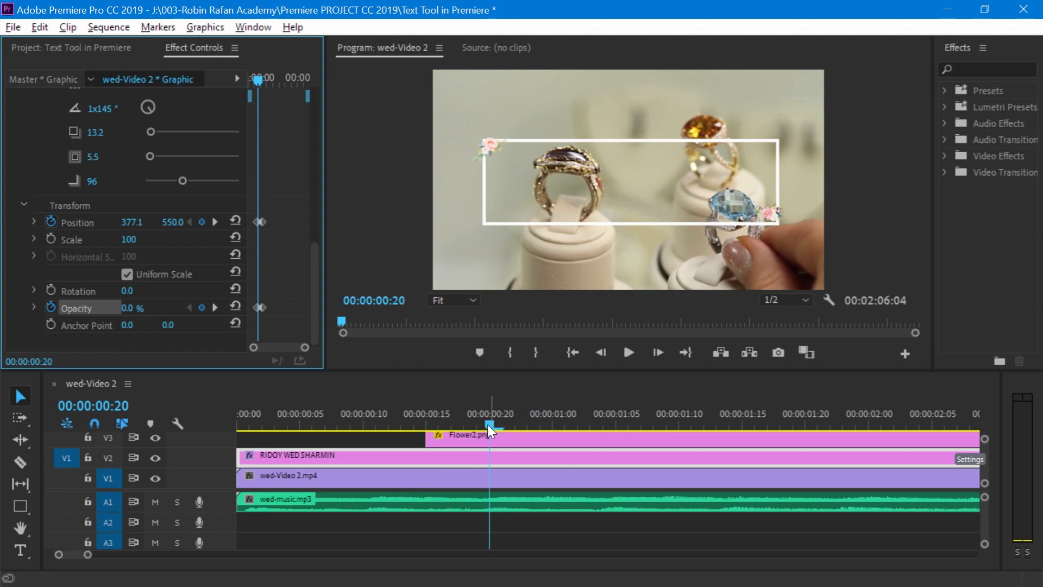
- Play the sequence from the start, replaying it to check the names title's rise and fade-in with the outline and flowers
left_click_drag(488, 424, 19, 416)
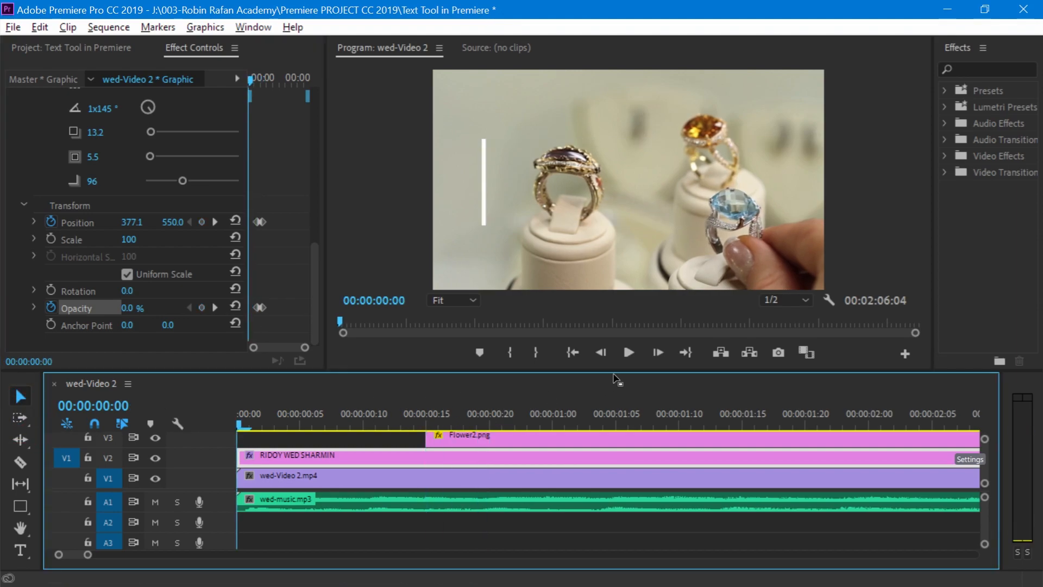
left_click(627, 353)
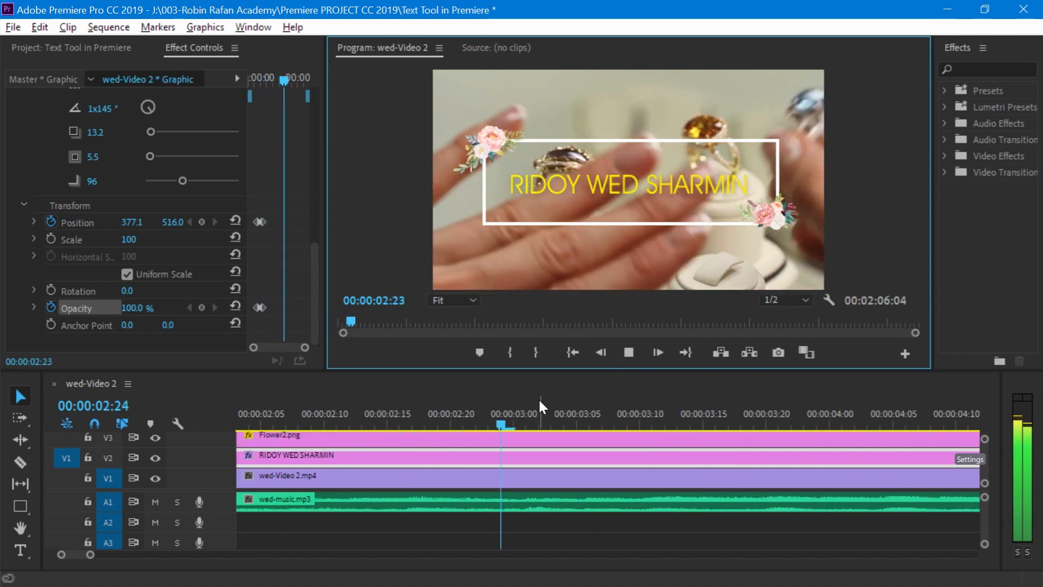
left_click(536, 408)
key("Home")
key("space")
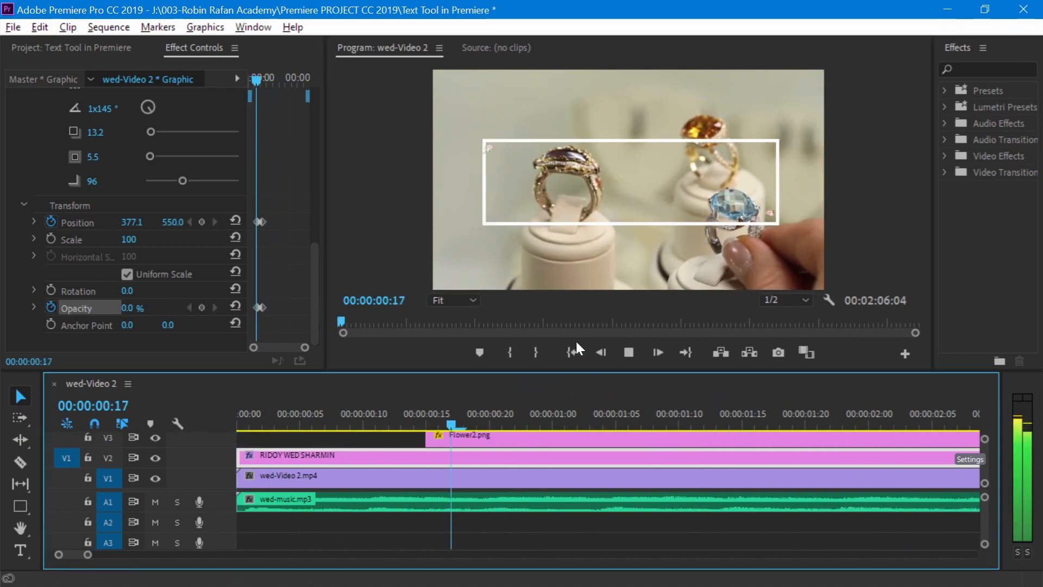
left_click(574, 347)
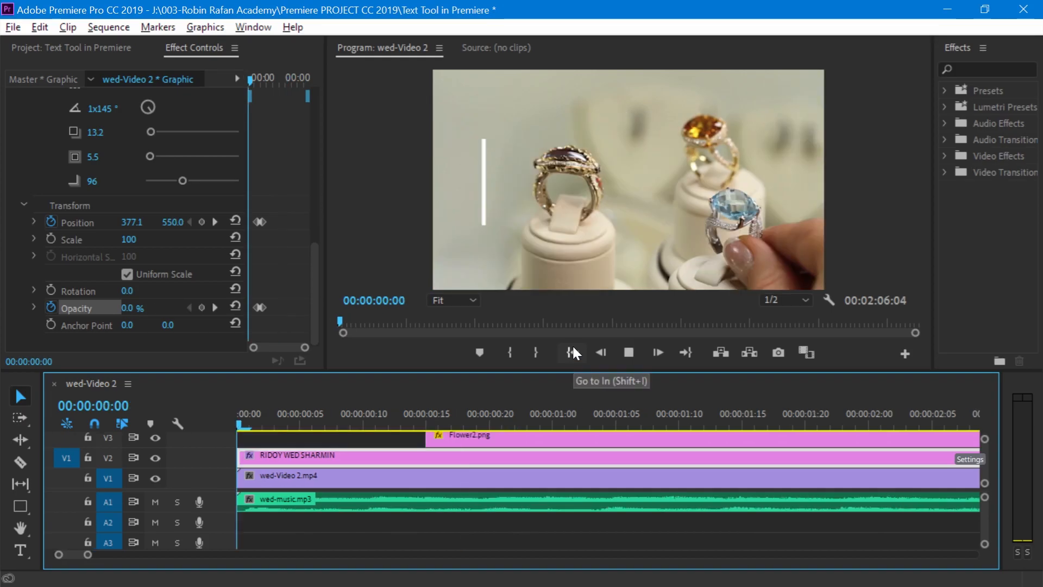